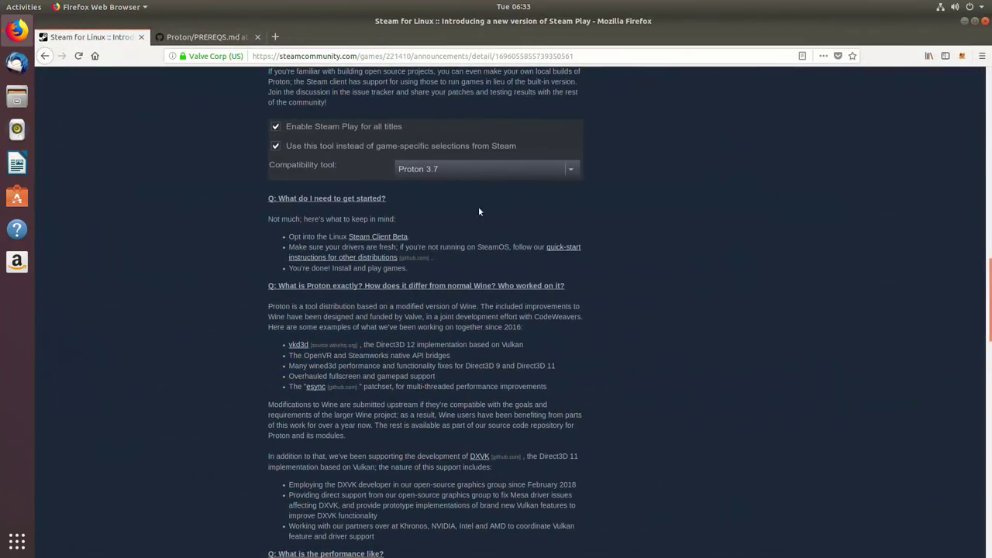
scroll(362, 251, "up", 2)
scroll(362, 251, "up", 10)
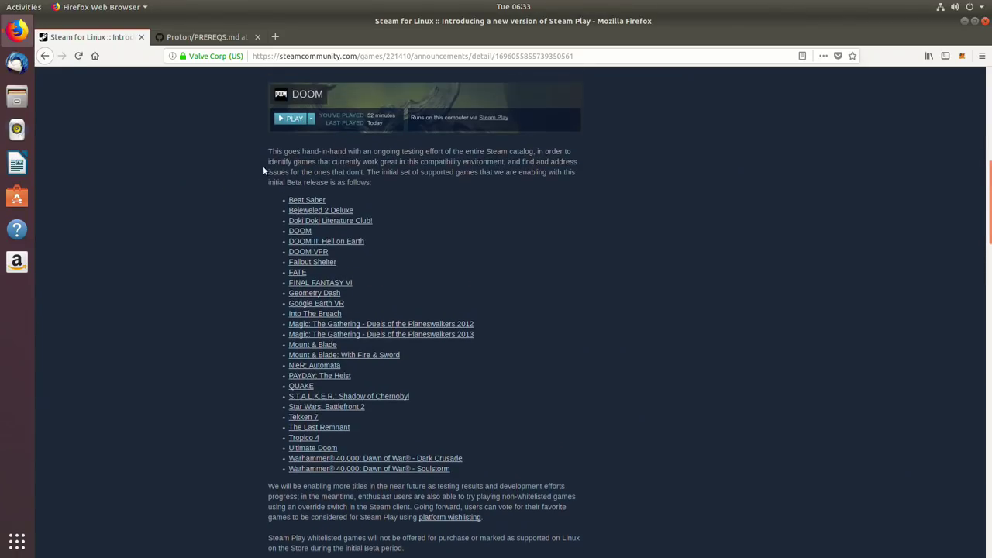
scroll(467, 289, "up", 5)
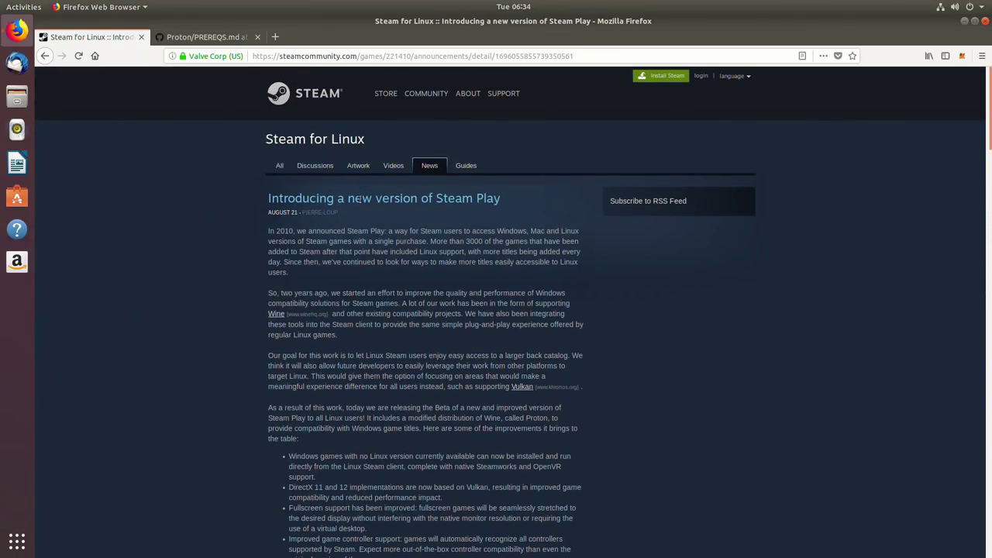
left_click_drag(347, 198, 473, 199)
left_click(473, 199)
scroll(316, 166, "down", 2)
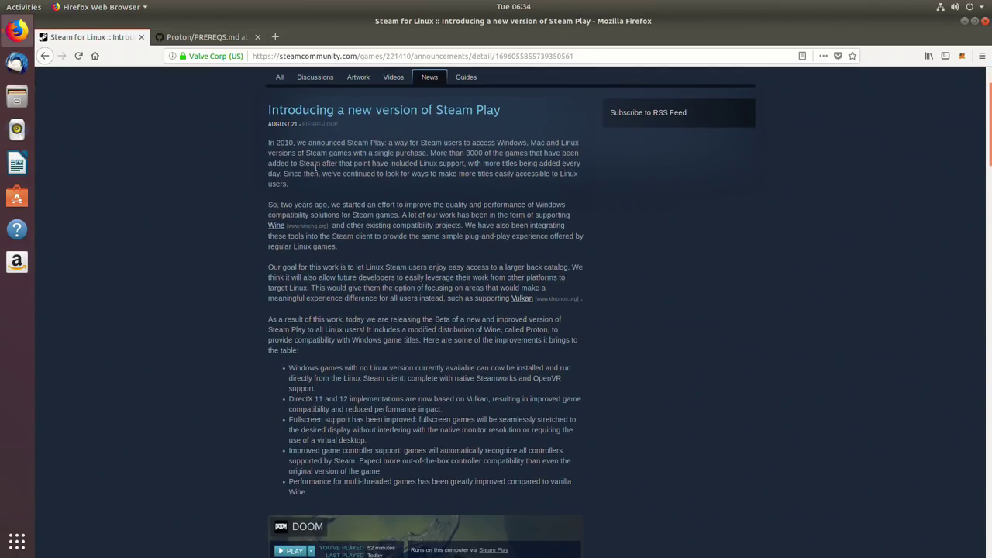
scroll(315, 165, "down", 1)
left_click_drag(499, 156, 566, 183)
left_click(566, 184)
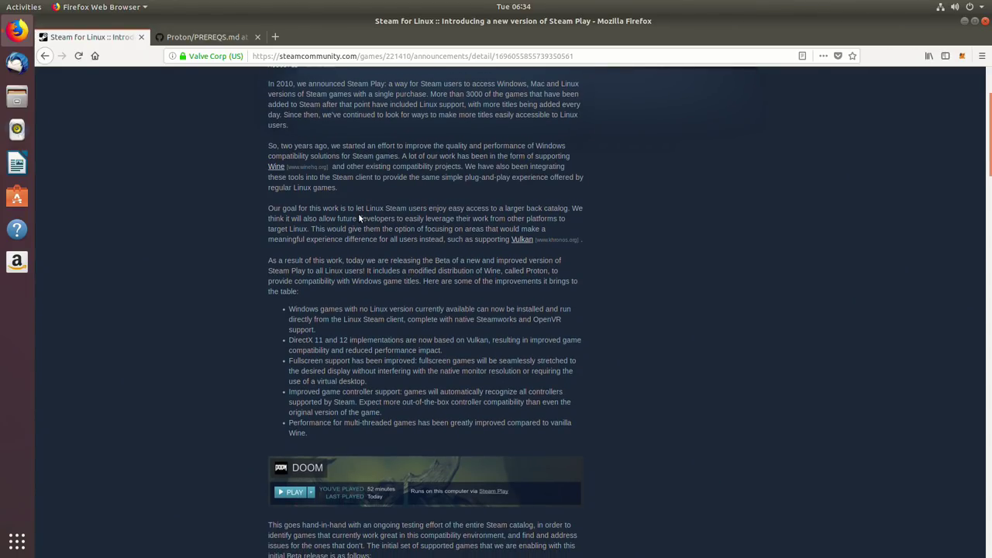
scroll(362, 186, "down", 10)
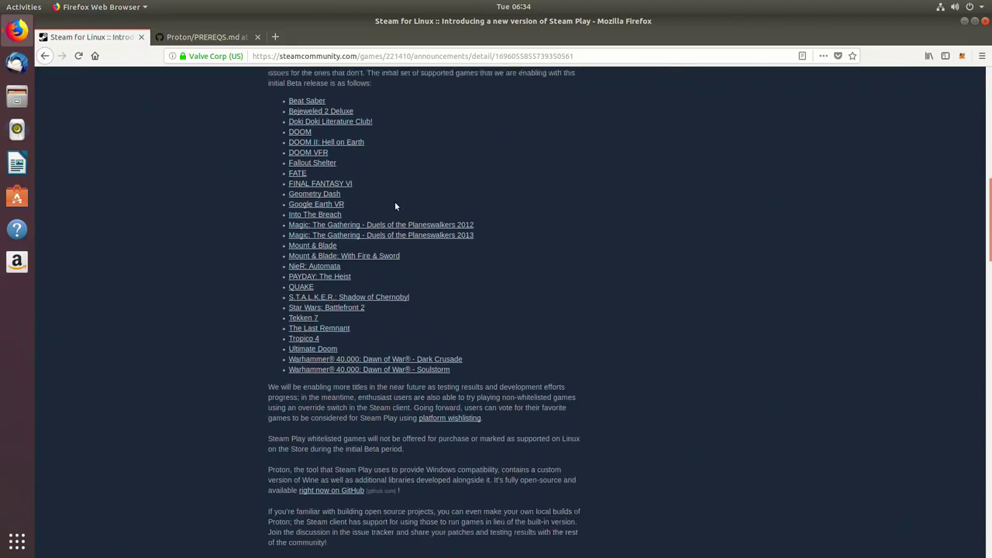
scroll(419, 310, "down", 3)
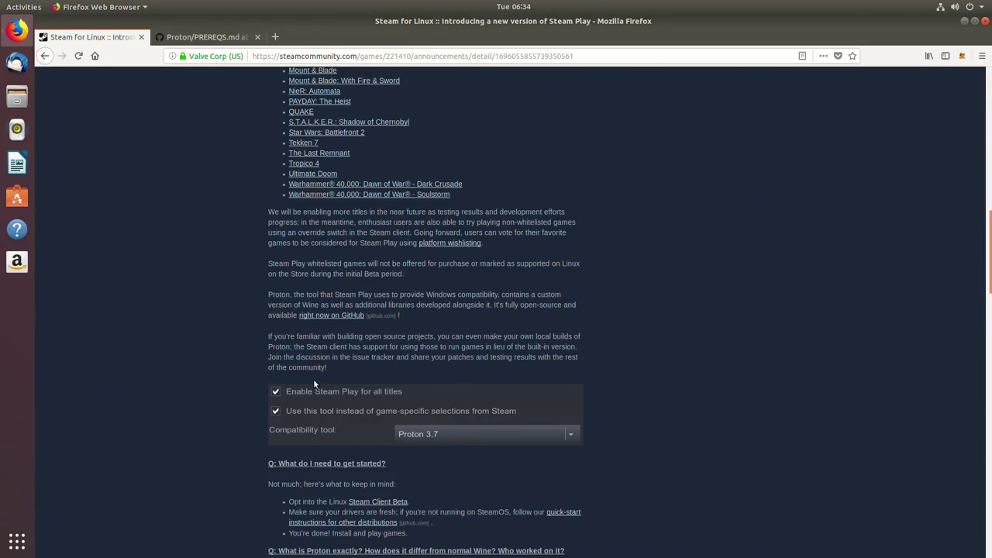
scroll(345, 248, "down", 2)
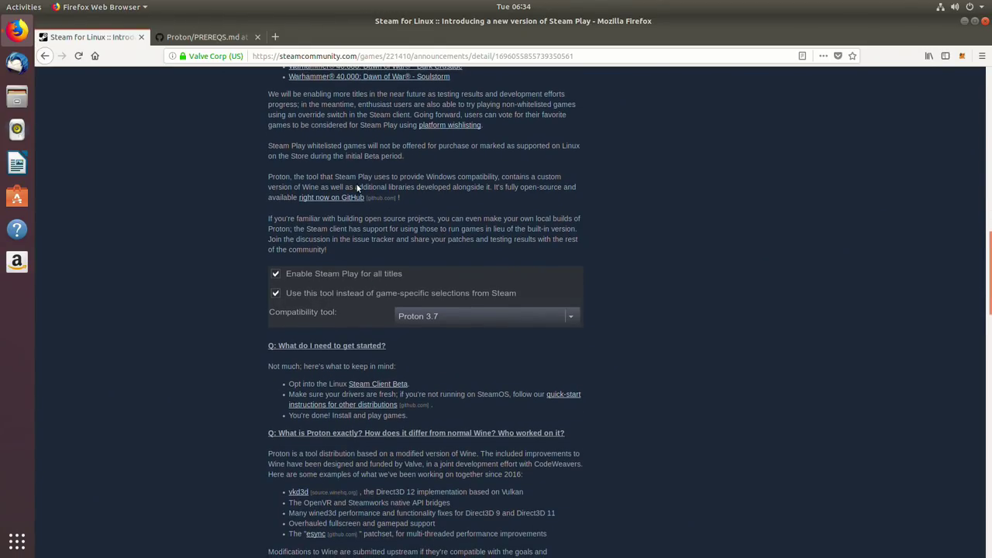
scroll(429, 349, "down", 1)
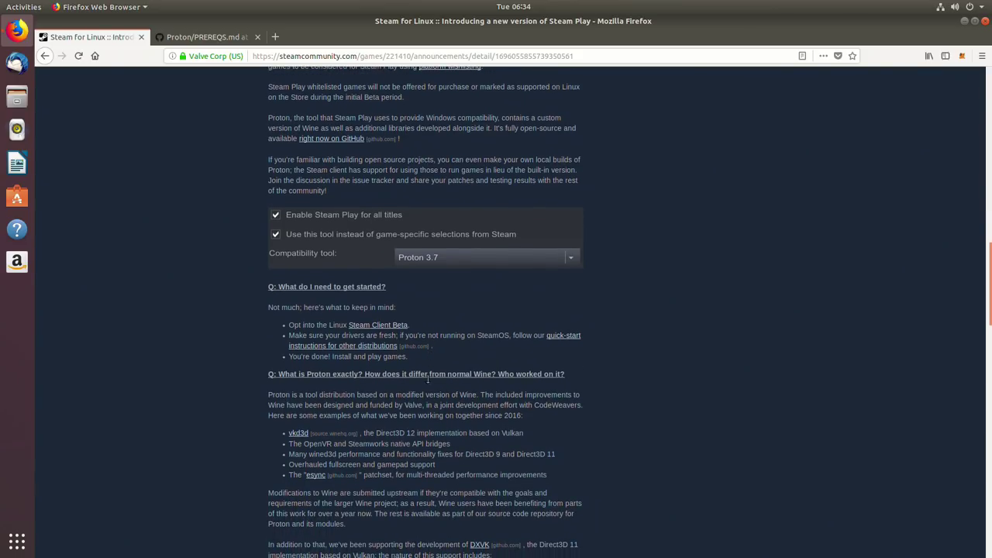
scroll(428, 420, "down", 1)
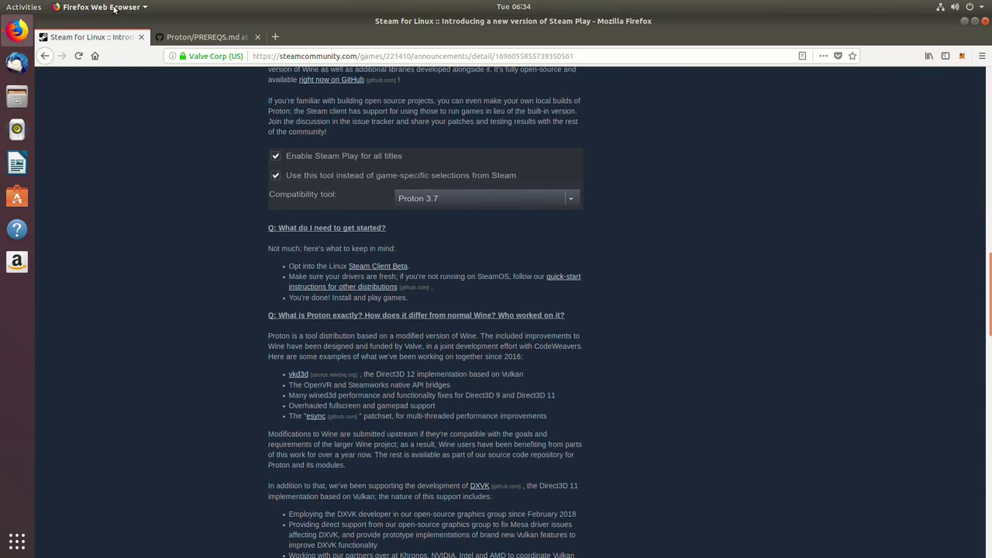
Step: Switch to the Proton PREREQS.md tab and scroll through the graphics drivers quickstart
left_click(214, 38)
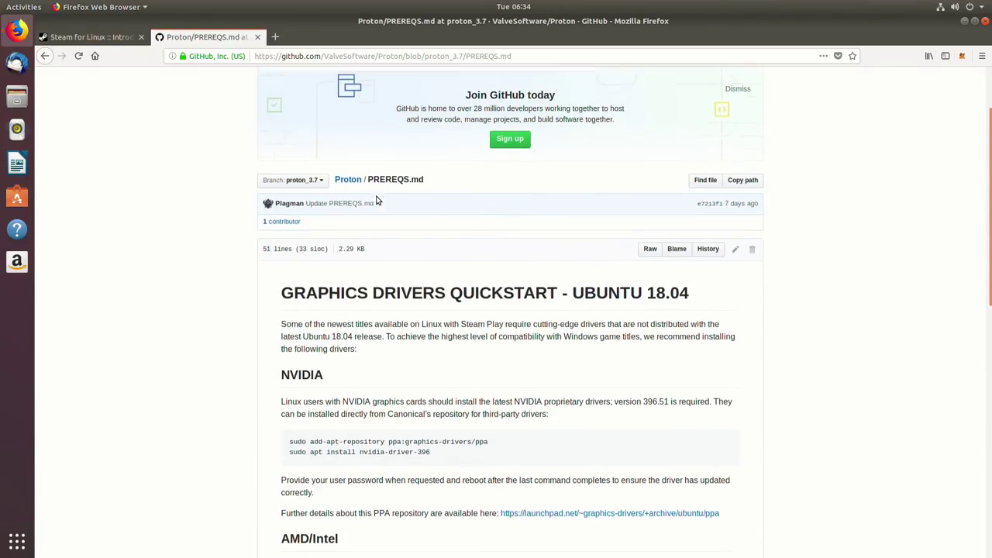
scroll(376, 198, "up", 3)
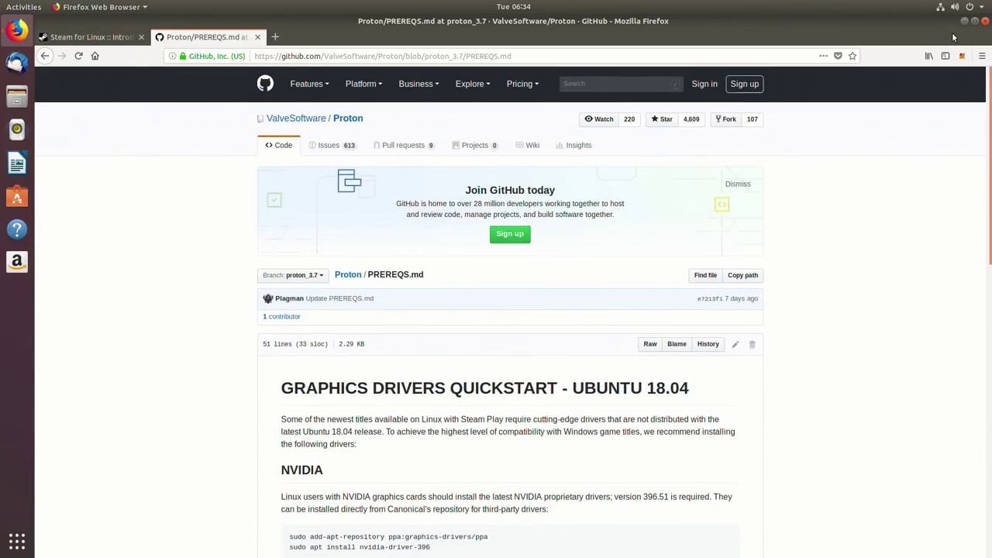
scroll(441, 300, "down", 3)
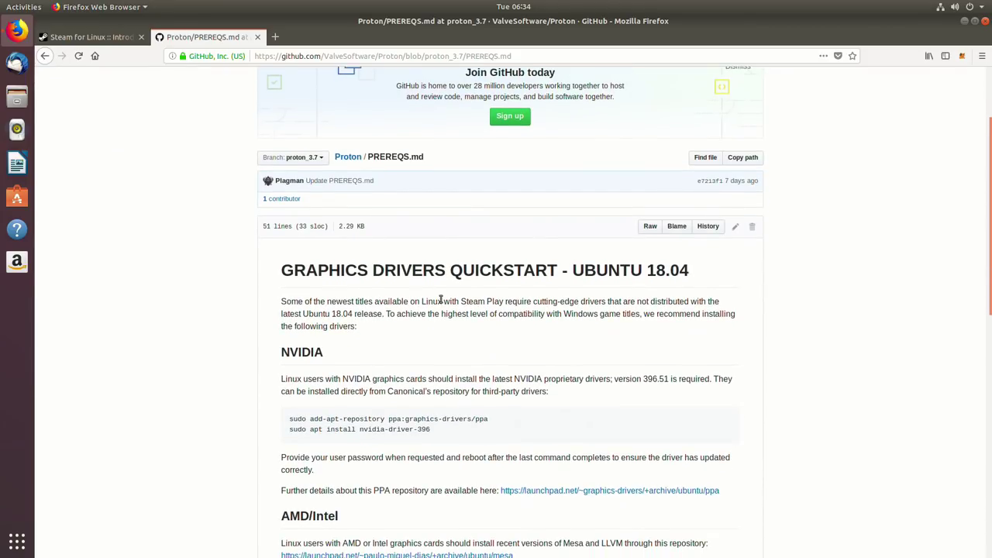
scroll(440, 299, "down", 3)
Step: Restore Firefox so it fills the right half of the screen, then show the application overview
left_click(974, 21)
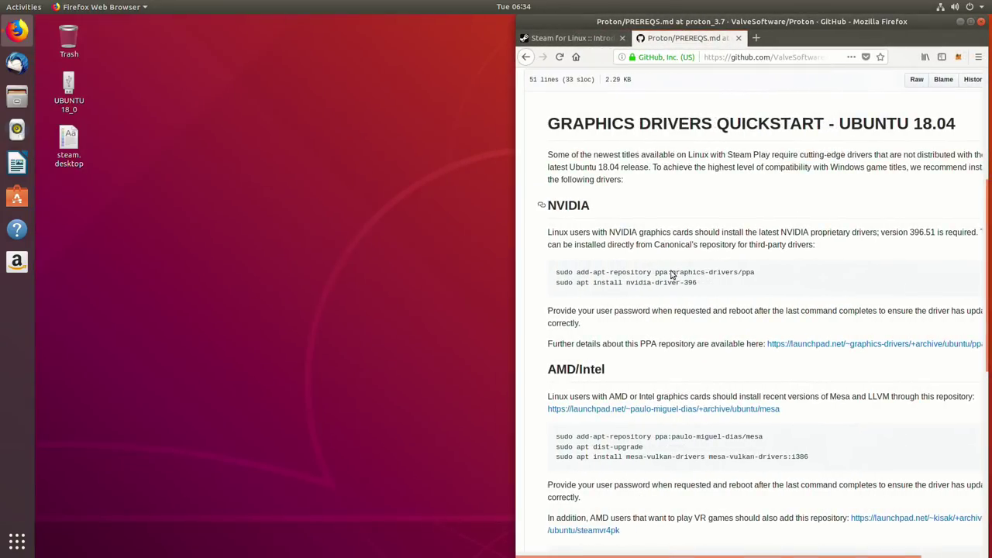
scroll(662, 305, "down", 2)
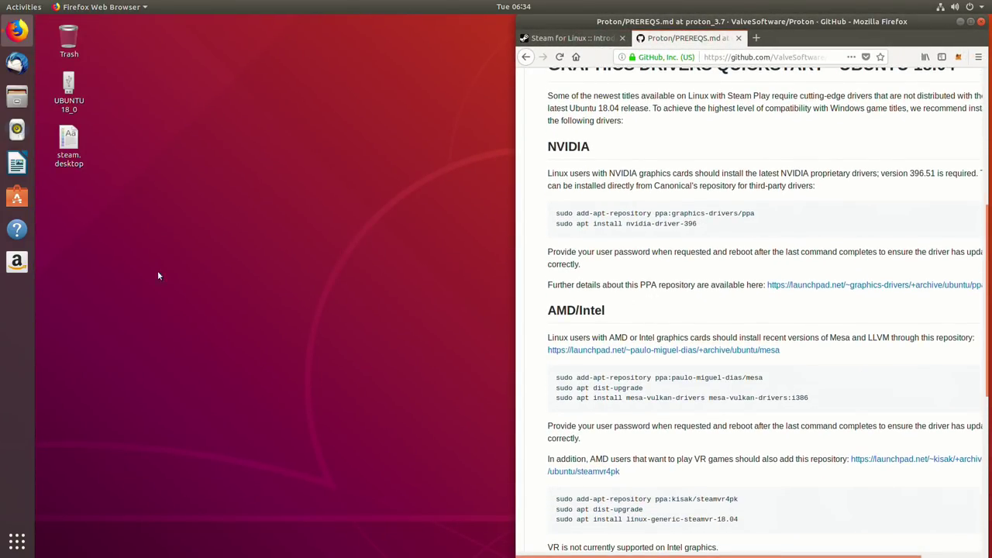
left_click(17, 540)
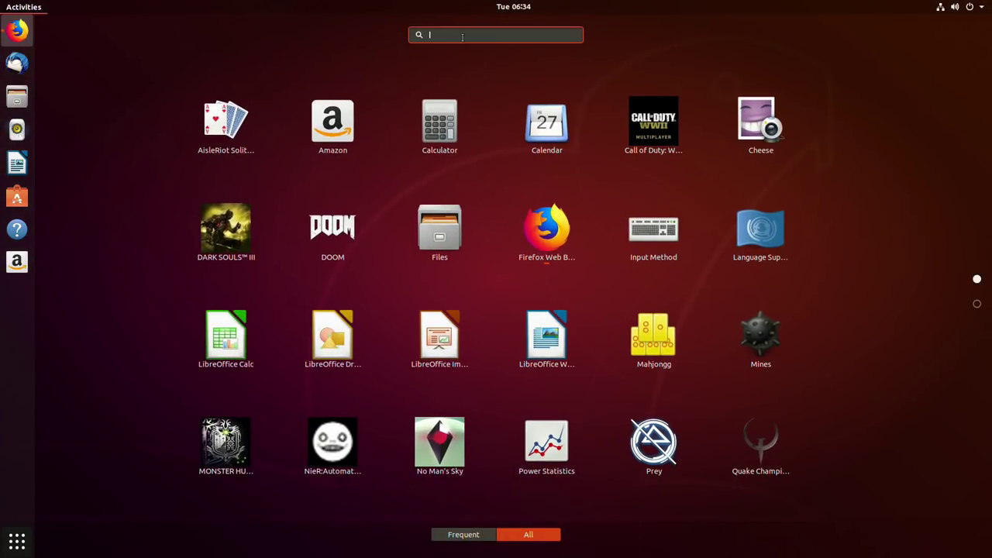
Step: Launch GNOME Terminal by searching 'termin', then return to the Proton driver guide
type("termin")
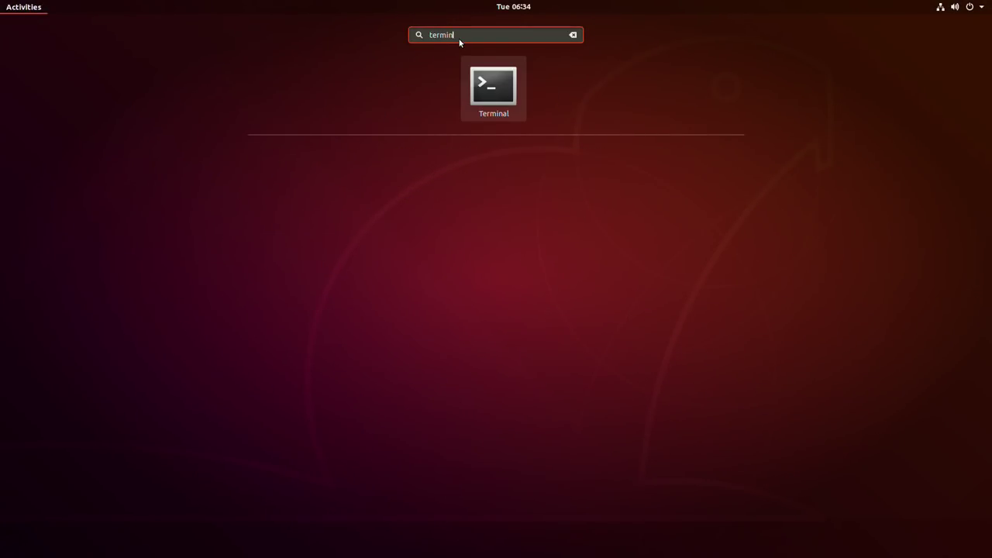
key("Return")
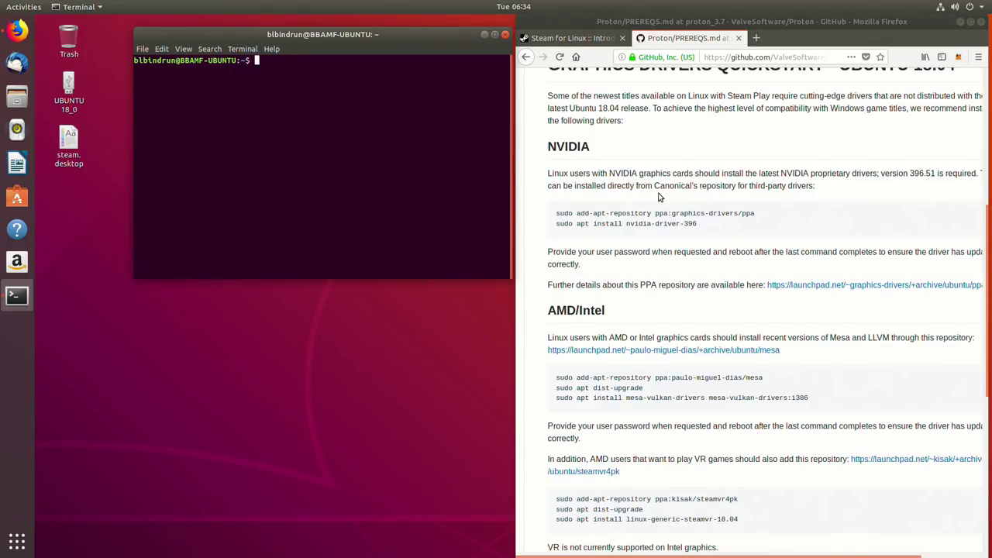
left_click(665, 196)
left_click_drag(609, 174, 767, 175)
left_click(792, 178)
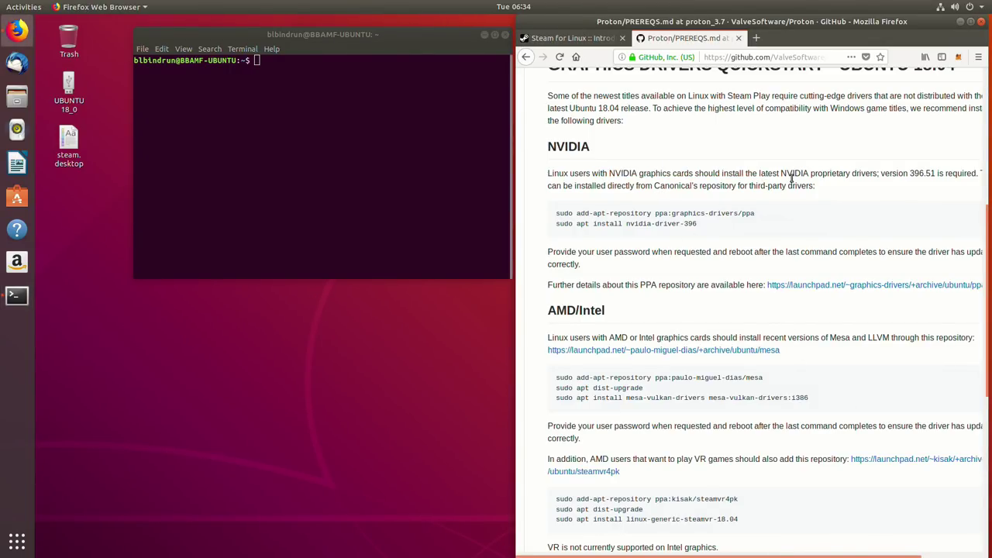
Step: Select the graphics-drivers PPA and nvidia-driver-396 install commands in the NVIDIA section
left_click_drag(777, 216, 557, 216)
left_click_drag(697, 225, 557, 224)
left_click(642, 214)
left_click_drag(807, 216, 551, 216)
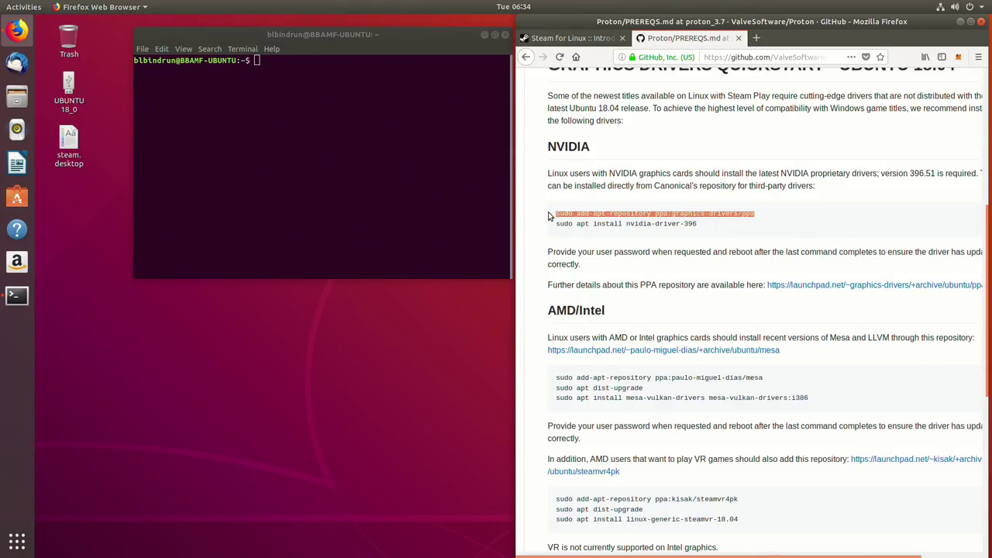
left_click_drag(699, 225, 555, 226)
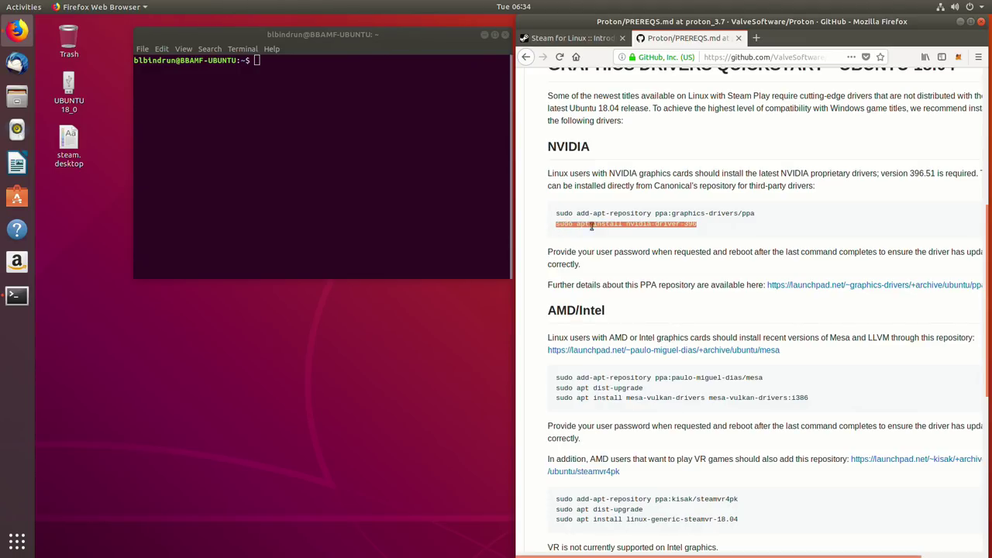
left_click(638, 224)
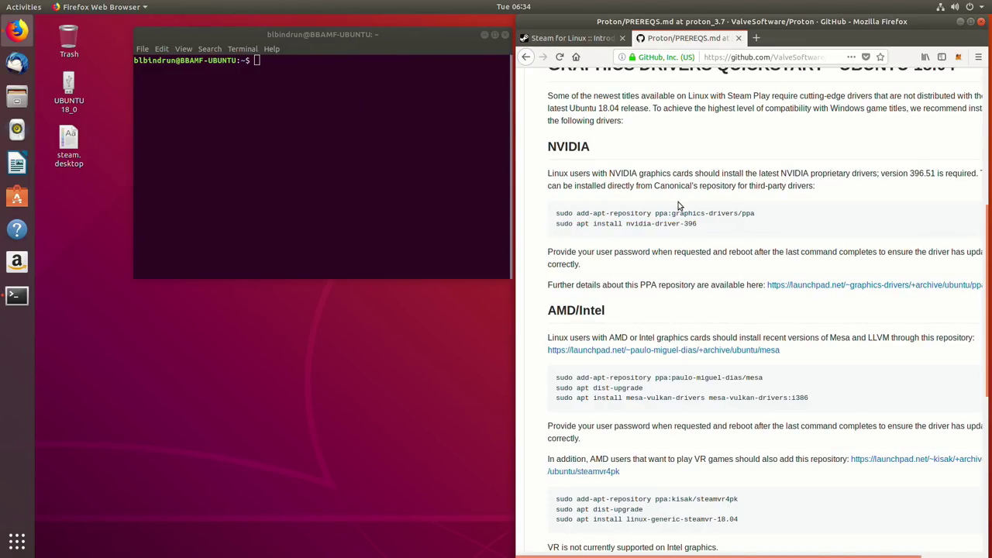
left_click_drag(622, 223, 642, 225)
left_click(700, 226)
Step: Scroll to the AMD/Intel section and select the Mesa PPA repository command
scroll(682, 215, "down", 1)
scroll(697, 233, "down", 1)
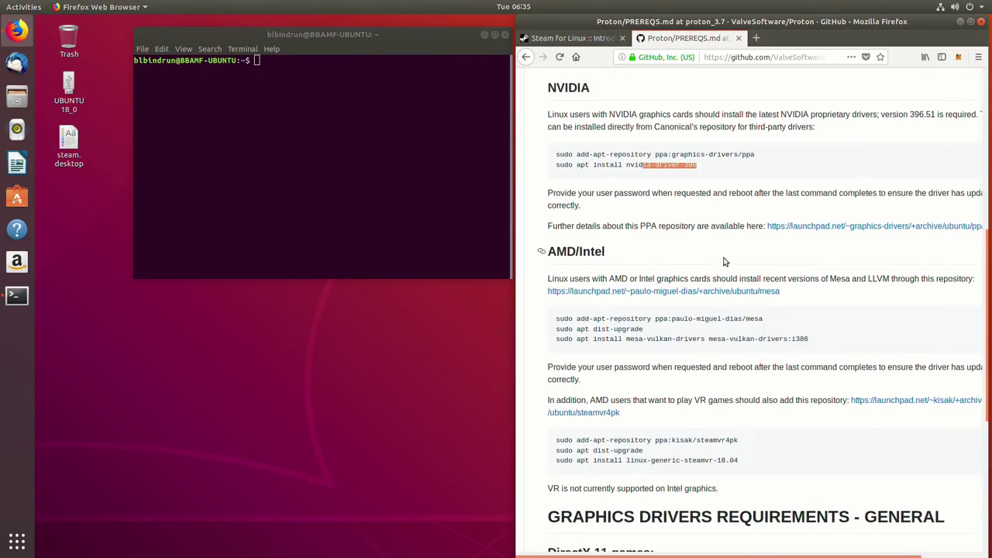
left_click(713, 207)
scroll(705, 217, "down", 1)
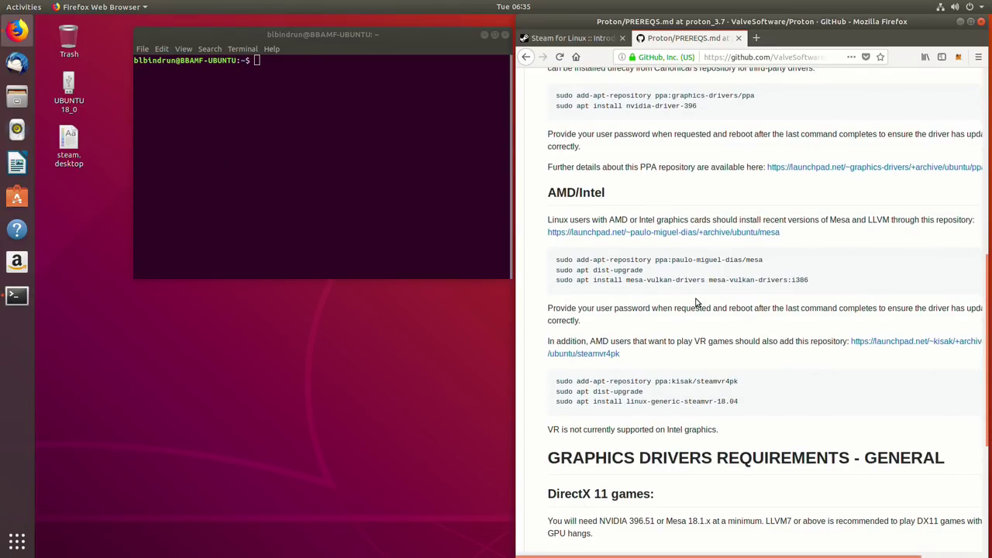
scroll(703, 280, "down", 2)
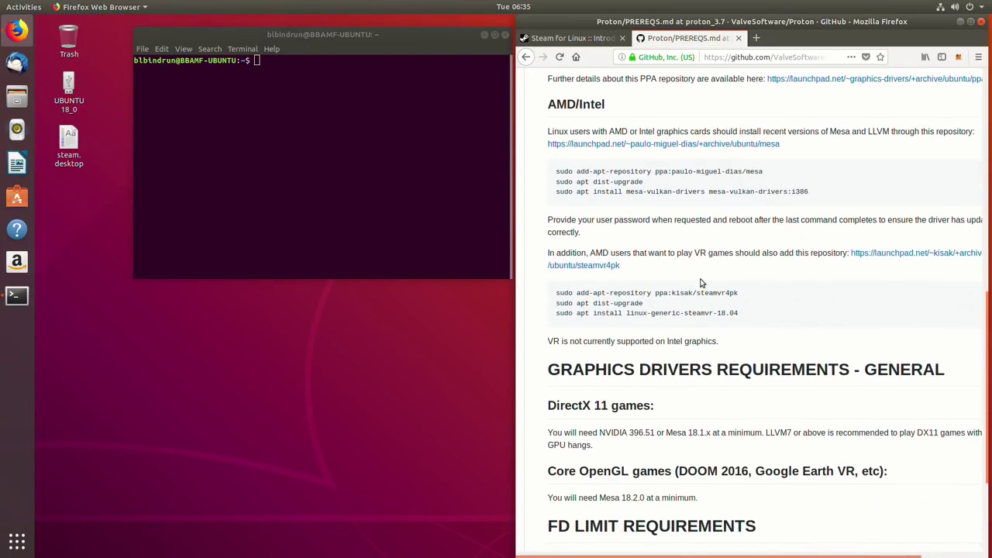
scroll(702, 280, "up", 1)
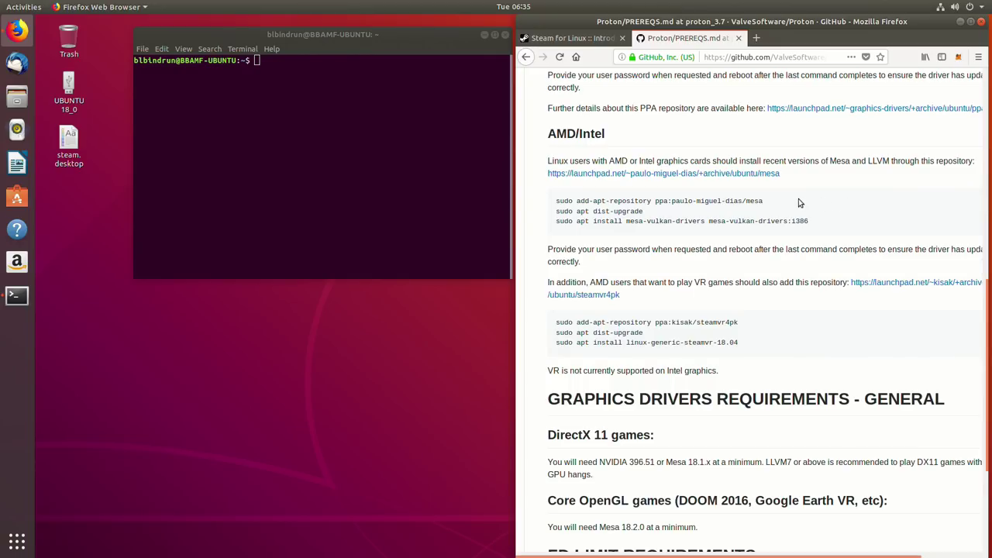
left_click_drag(762, 201, 551, 206)
key("cmd+c")
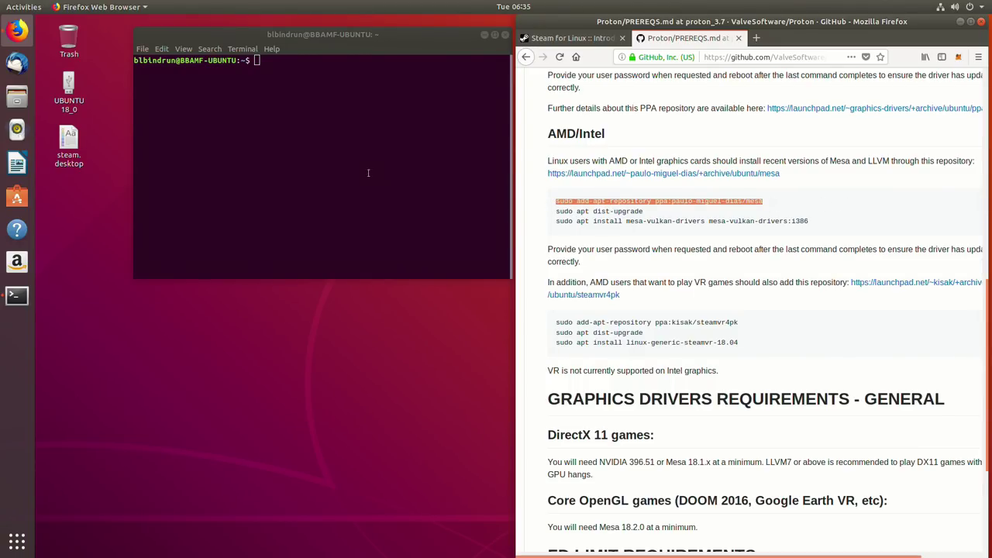
Step: Paste and run the Mesa add-apt-repository command in the terminal, entering the sudo password and confirming
left_click(261, 71)
right_click(266, 71)
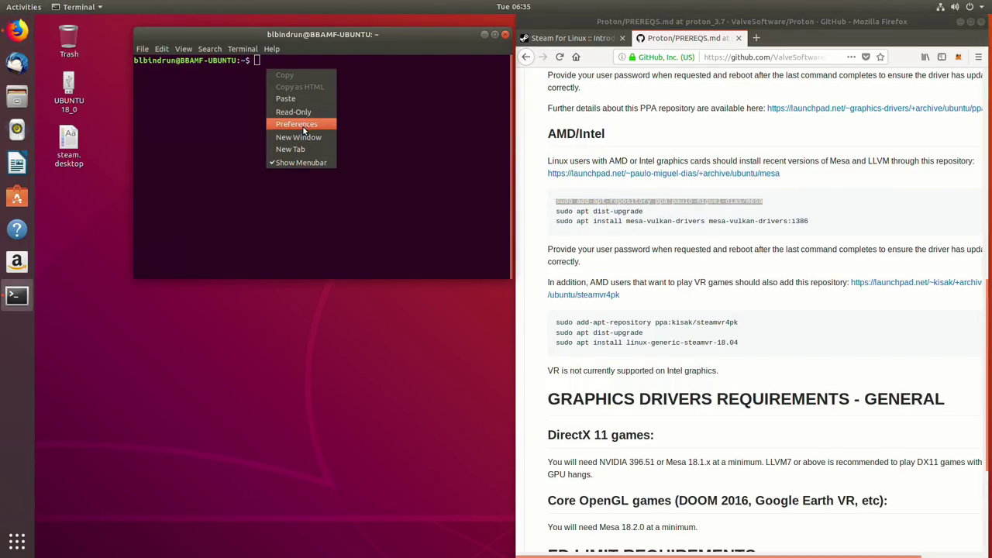
left_click(290, 99)
key("Return")
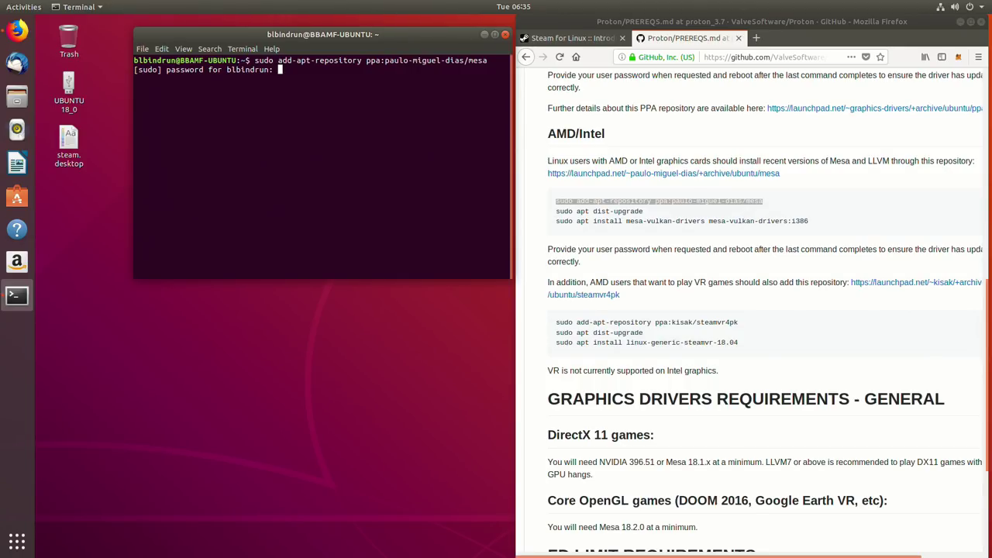
key("Return")
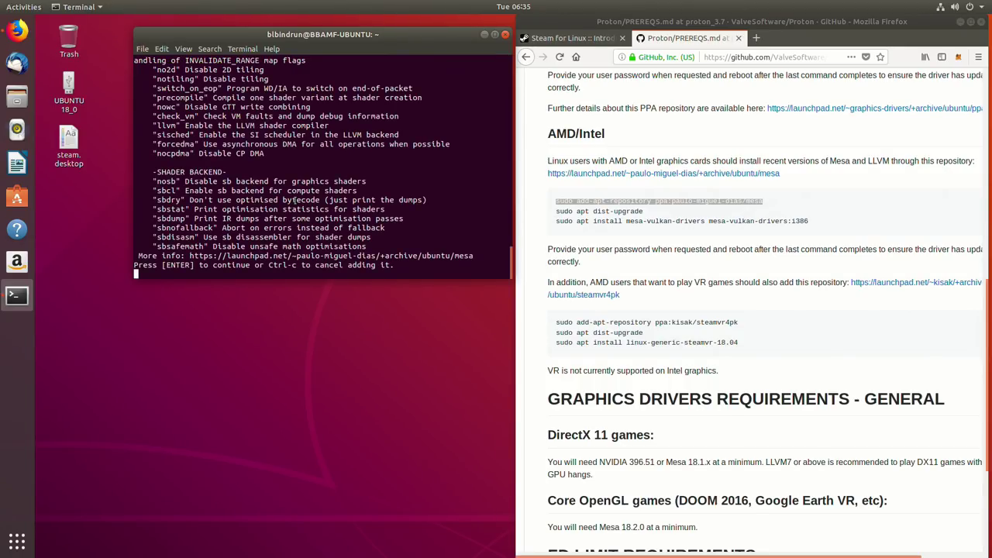
key("Return")
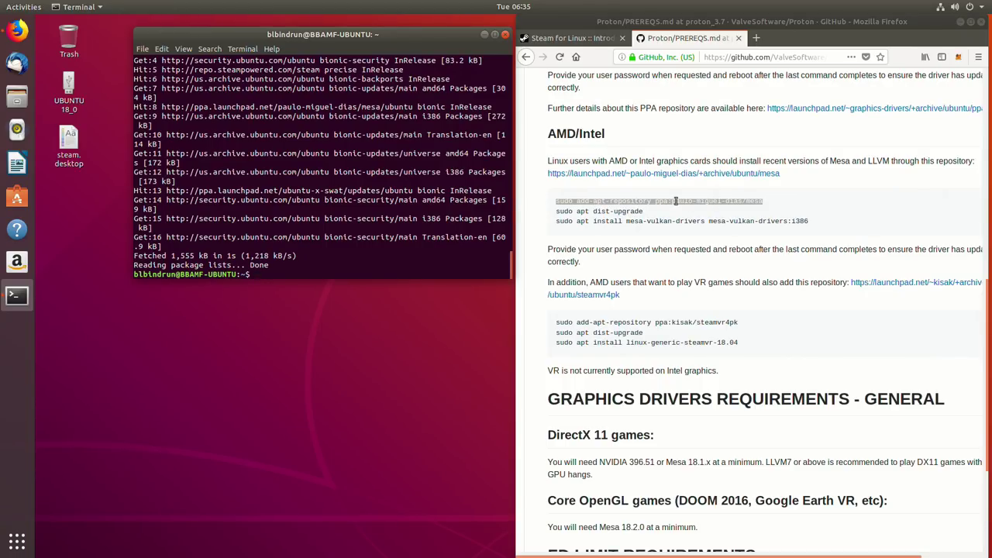
Step: Paste and run 'sudo apt dist-upgrade' from the guide, answering y to proceed
left_click_drag(665, 219, 555, 214)
key("cmd+c")
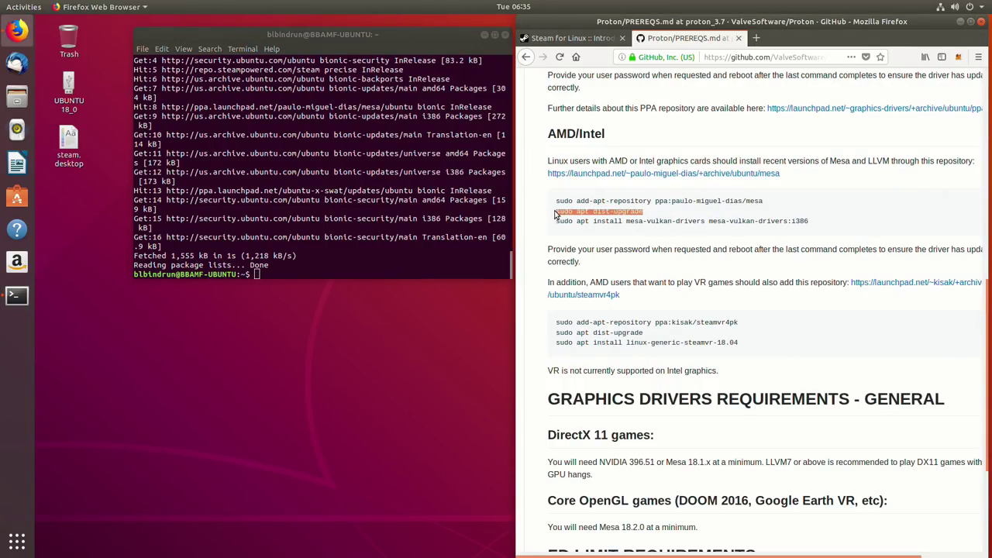
right_click(358, 265)
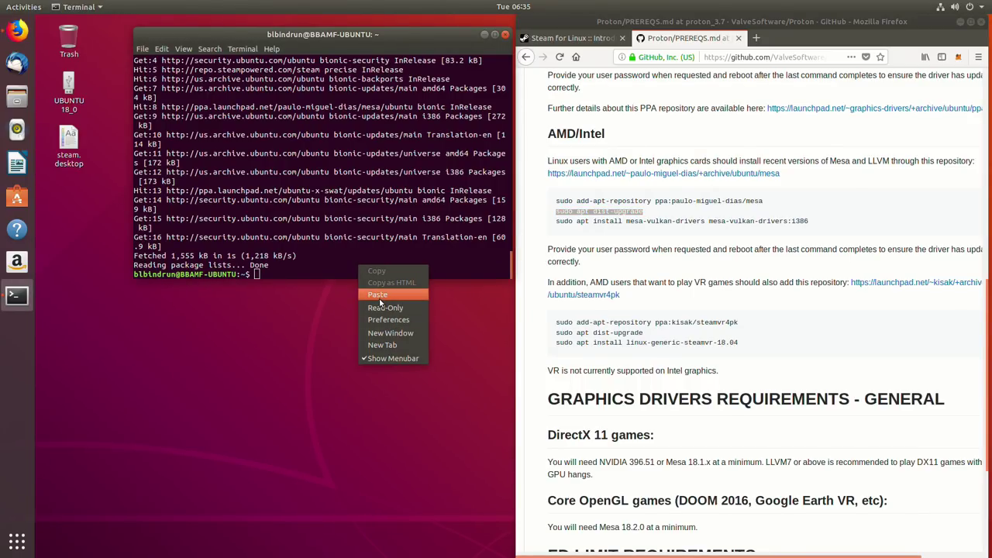
left_click(378, 295)
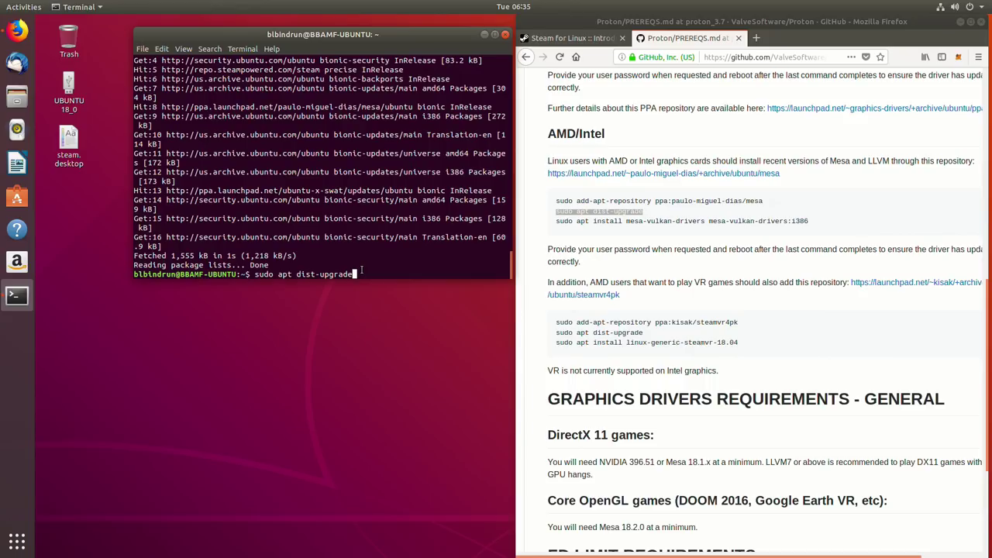
key("Return")
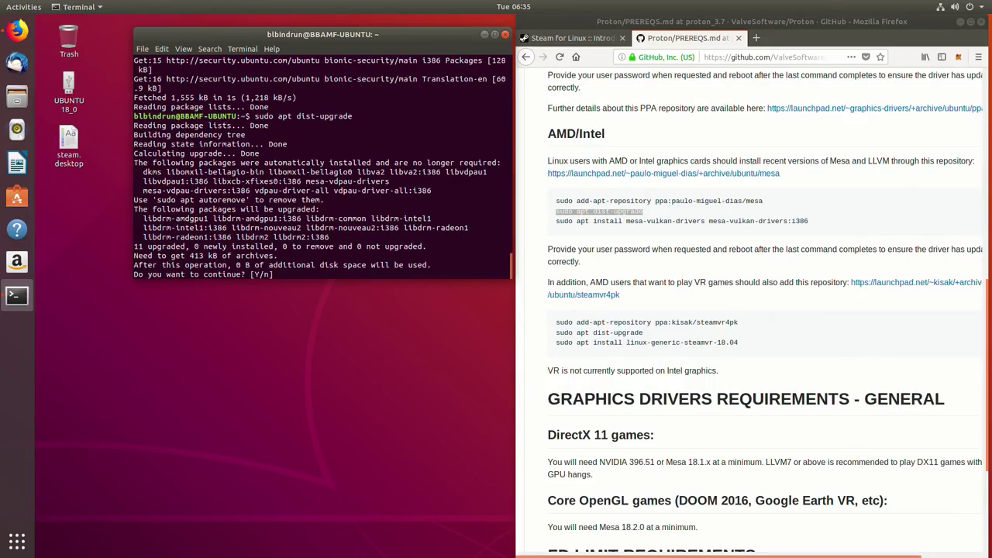
type("y")
key("Return")
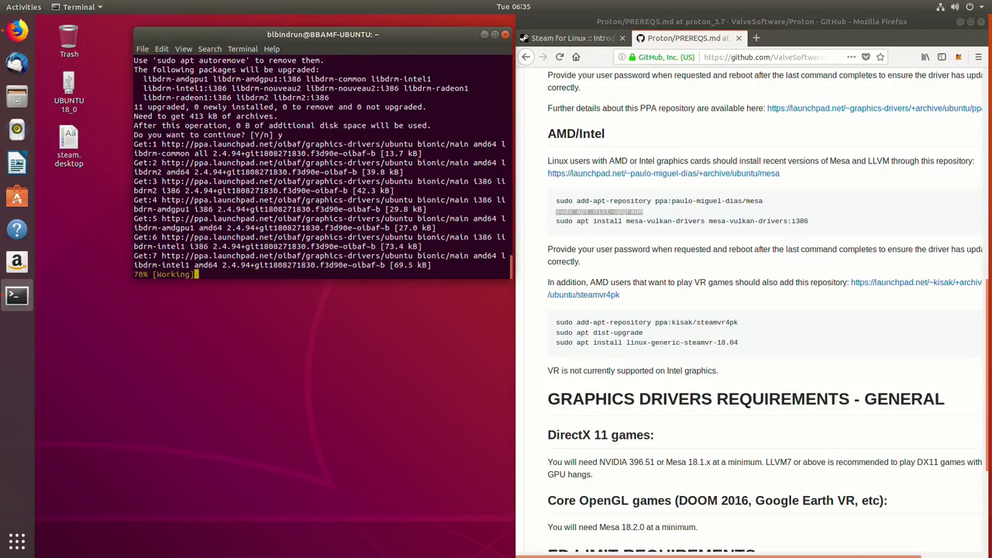
Step: Copy the 'sudo apt install mesa-vulkan-drivers mesa-vulkan-drivers:i386' command from the guide and run it in the terminal
left_click_drag(809, 223, 551, 226)
right_click(603, 227)
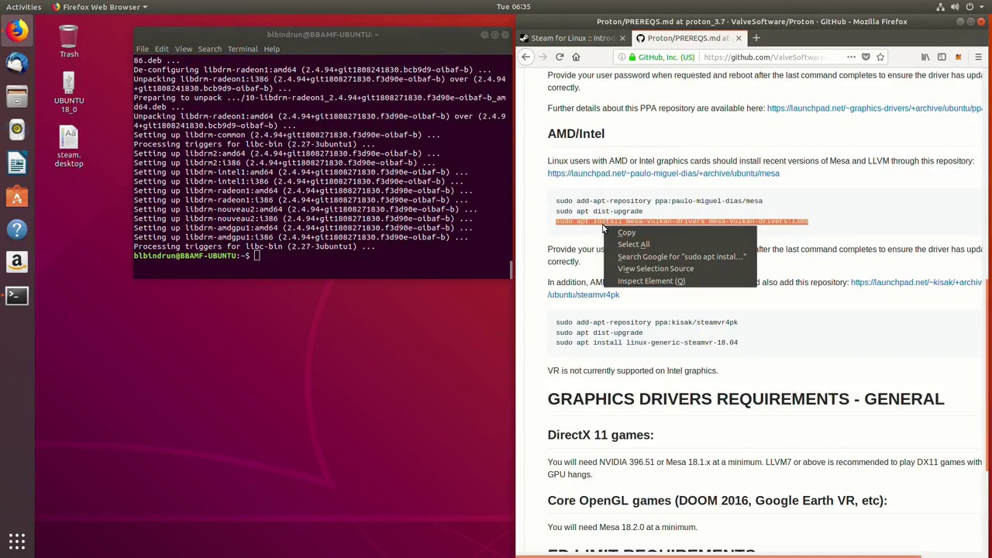
left_click(616, 233)
left_click(702, 201)
left_click(225, 275)
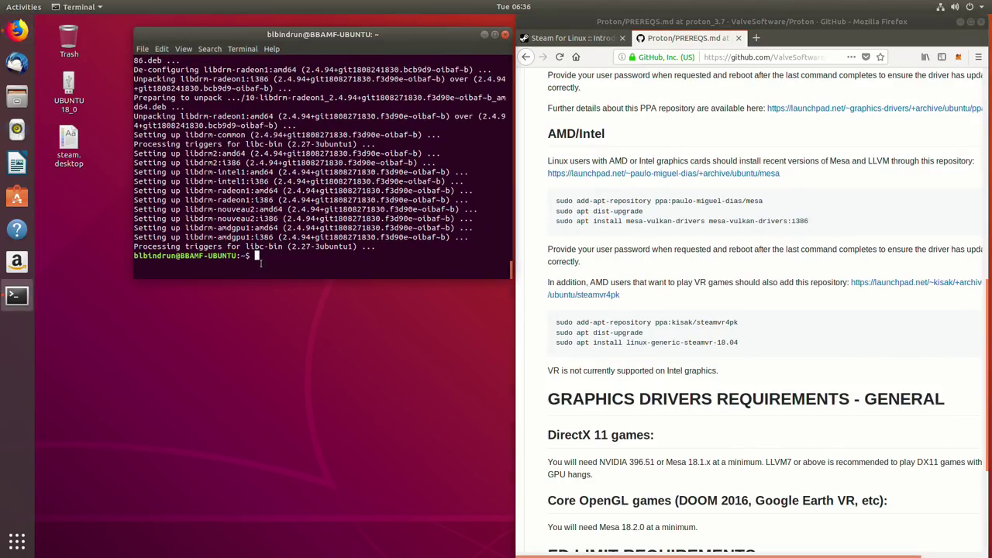
right_click(306, 265)
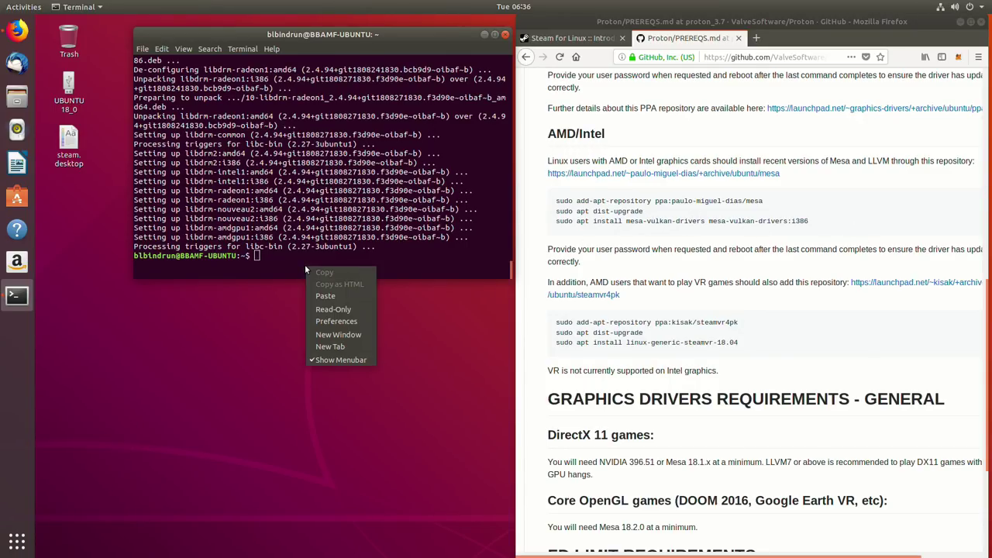
left_click(341, 298)
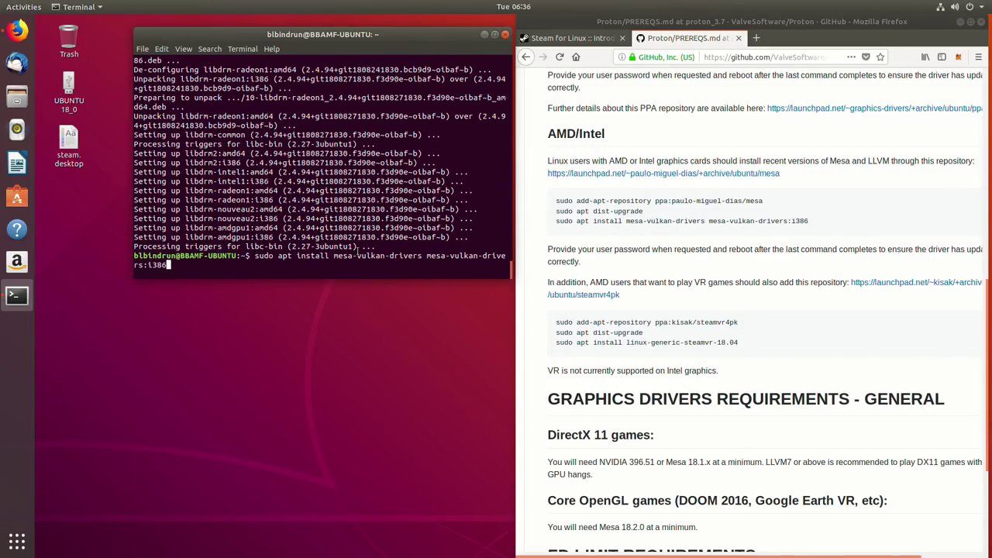
key("Return")
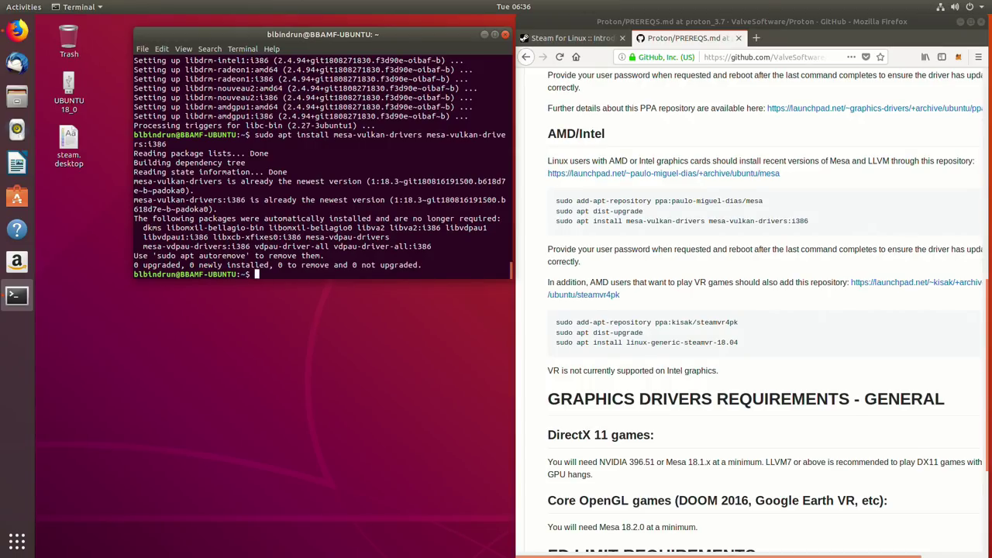
Step: Review the output showing both packages are already newest, then scroll further down the guide
left_click_drag(219, 270, 434, 275)
left_click(265, 199)
scroll(721, 287, "up", 6)
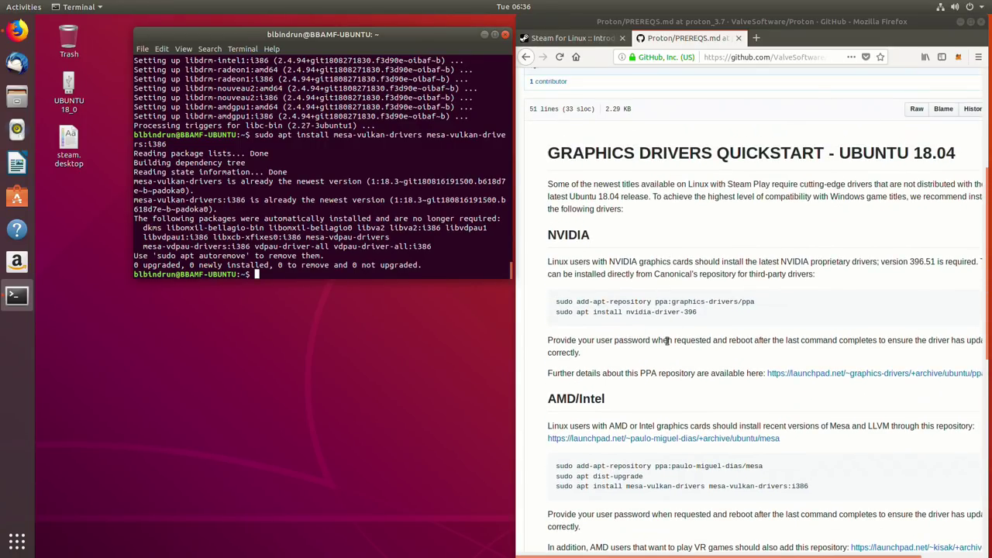
scroll(654, 314, "down", 1)
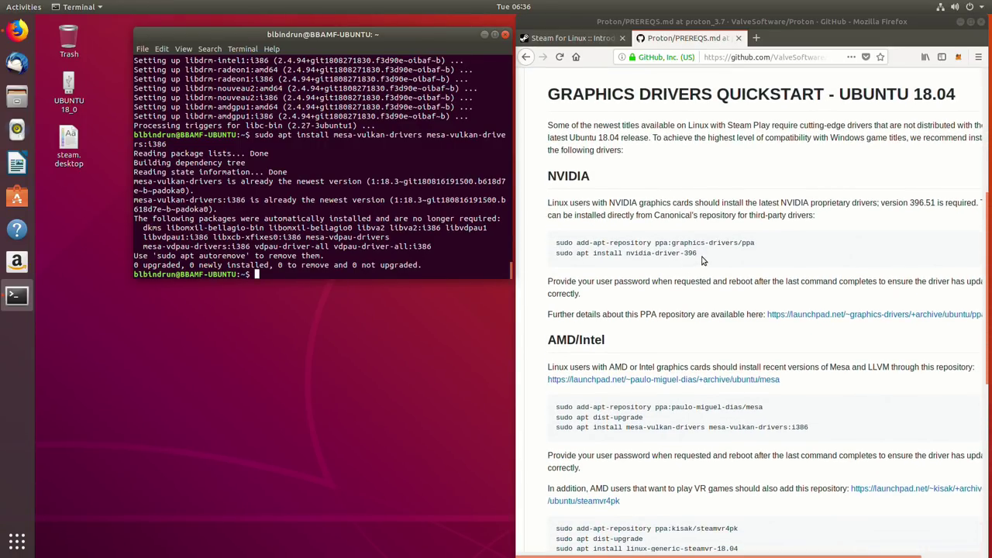
left_click_drag(697, 254, 574, 262)
left_click(577, 264)
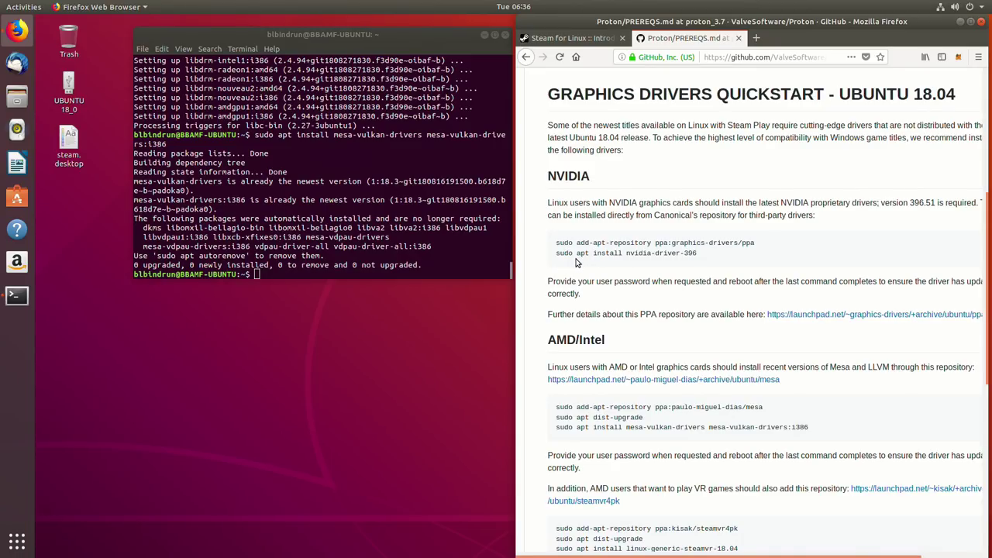
scroll(576, 264, "down", 2)
scroll(664, 320, "up", 3)
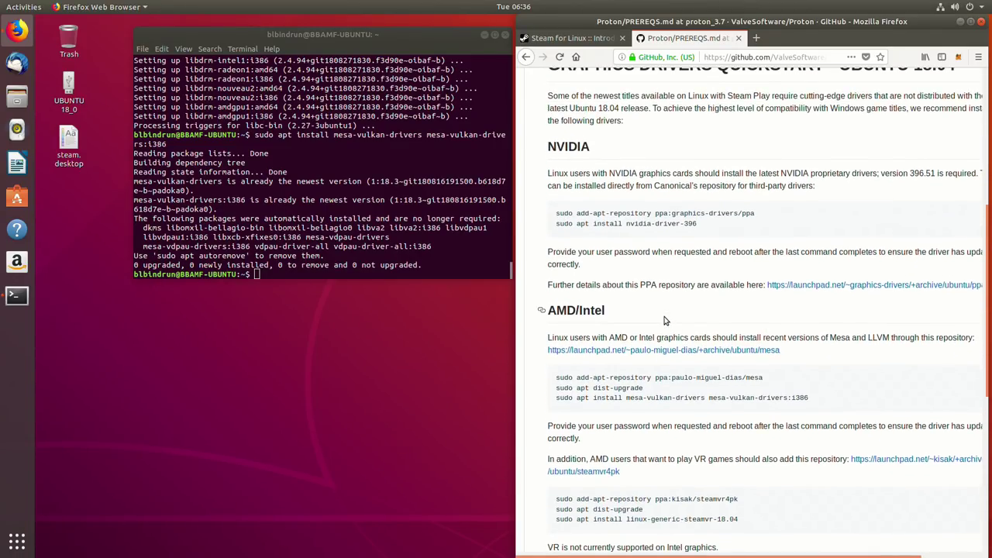
scroll(660, 316, "down", 1)
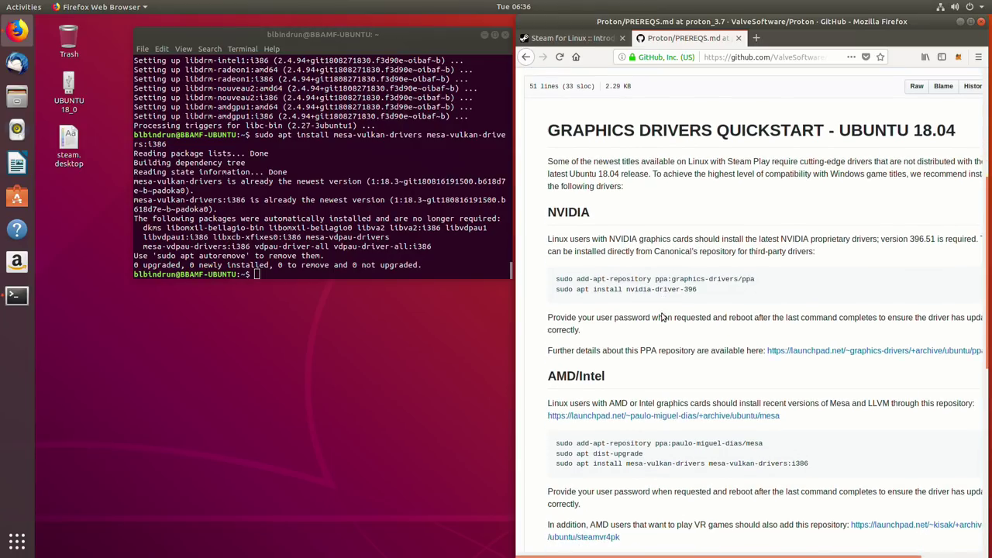
left_click(308, 270)
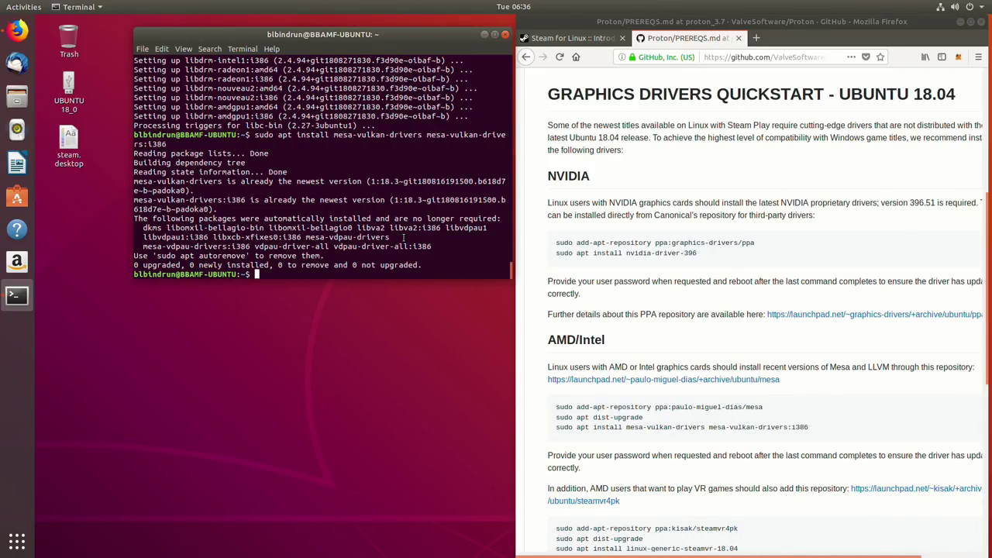
scroll(723, 337, "down", 10)
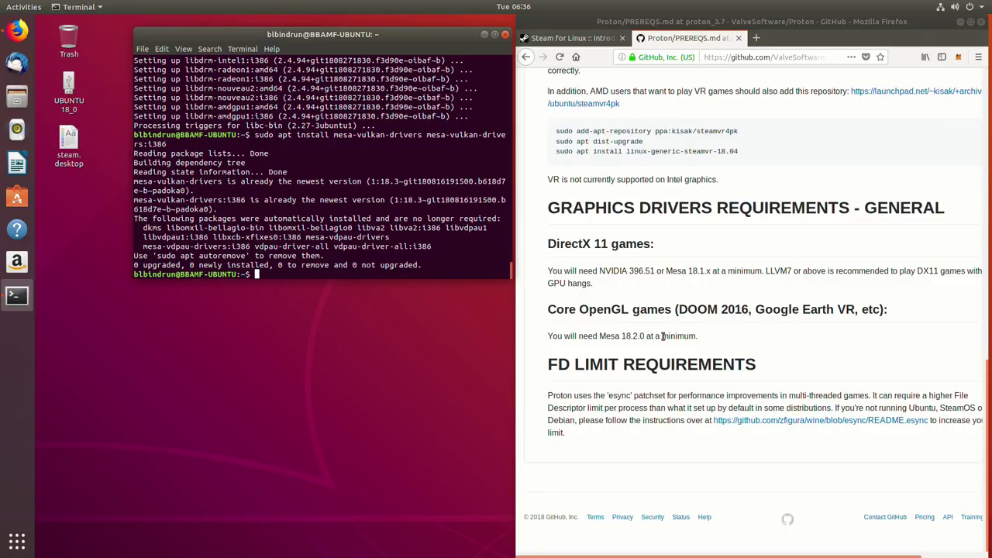
left_click(600, 259)
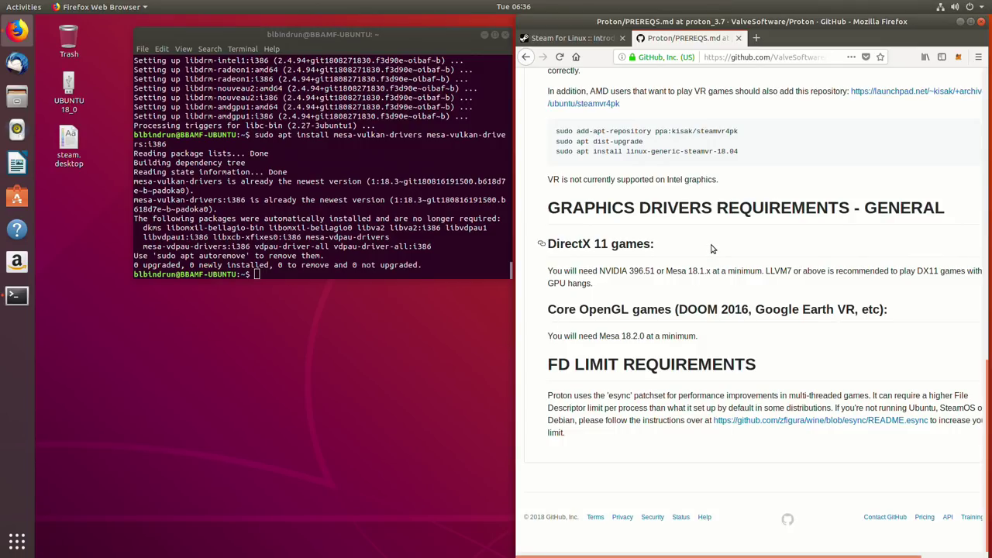
scroll(658, 266, "up", 10)
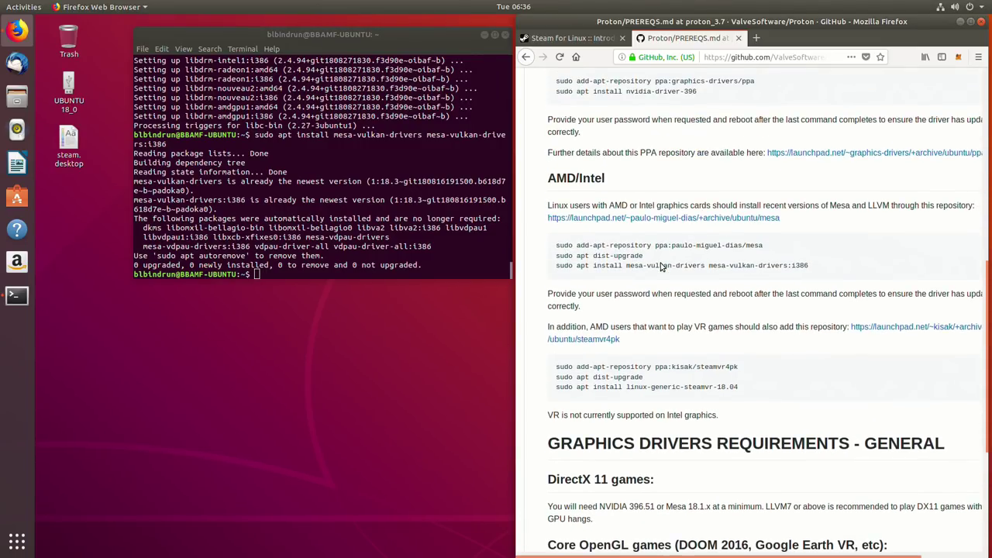
scroll(681, 325, "up", 3)
left_click(359, 254)
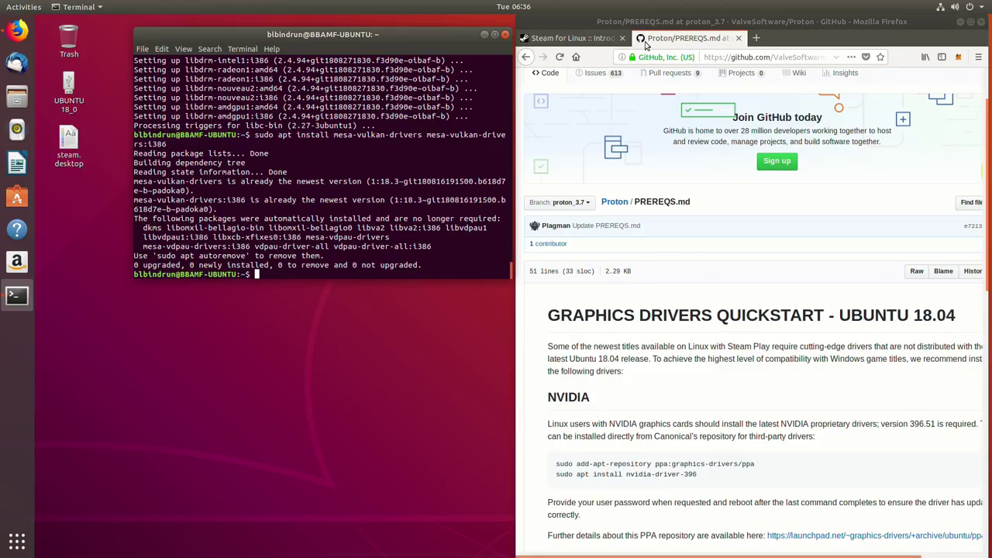
left_click(570, 38)
Step: Scroll the Steam for Linux page, then bring the terminal forward and open application search
scroll(606, 308, "up", 6)
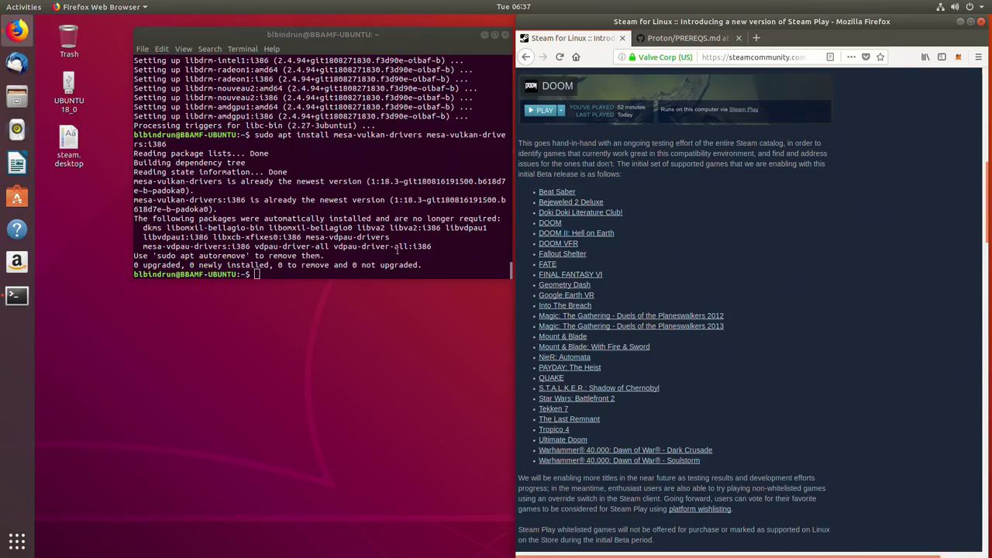
left_click(372, 233)
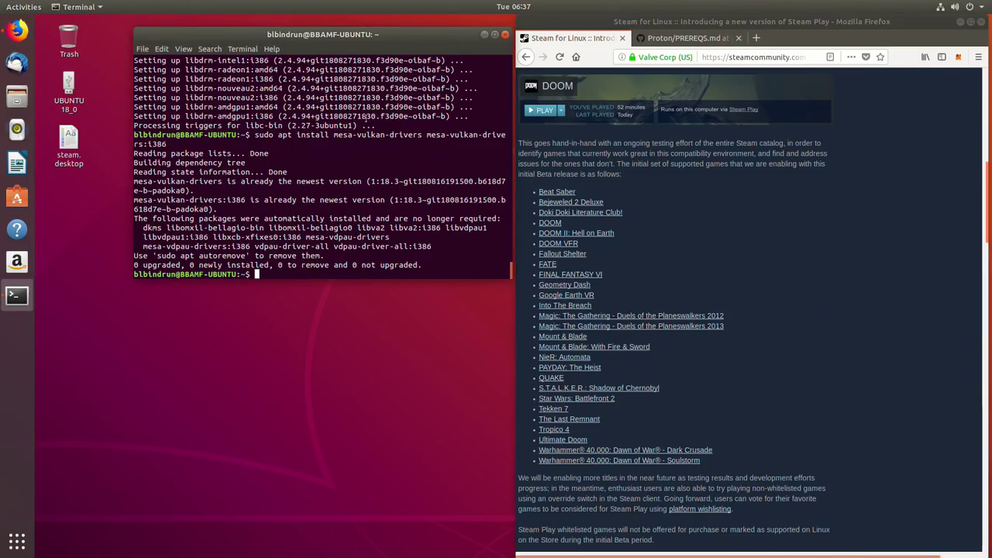
left_click(3, 551)
Step: Launch Steam by searching 'steam' and open Settings from the Steam menu
type("st")
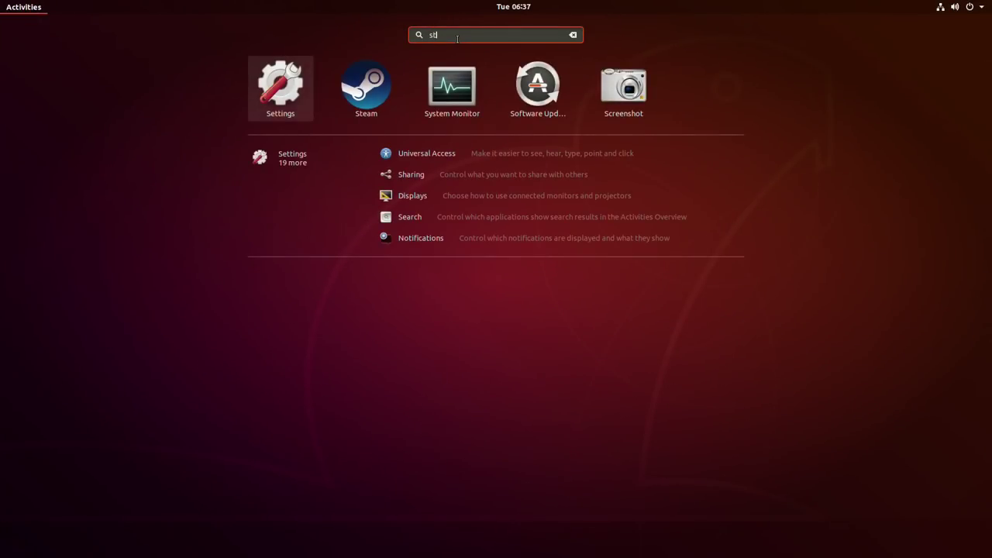
type("eam")
key("Return")
mouse_move(211, 180)
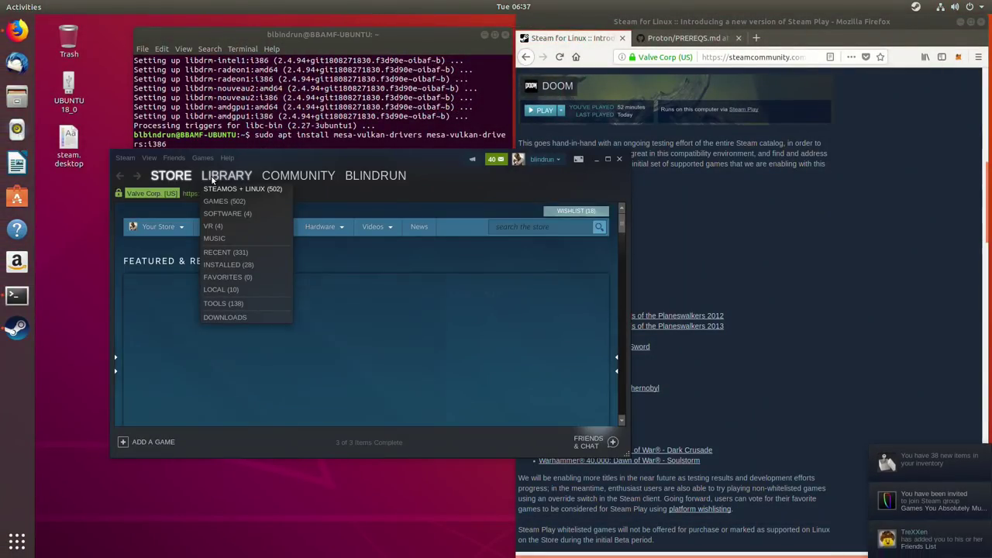
left_click(123, 158)
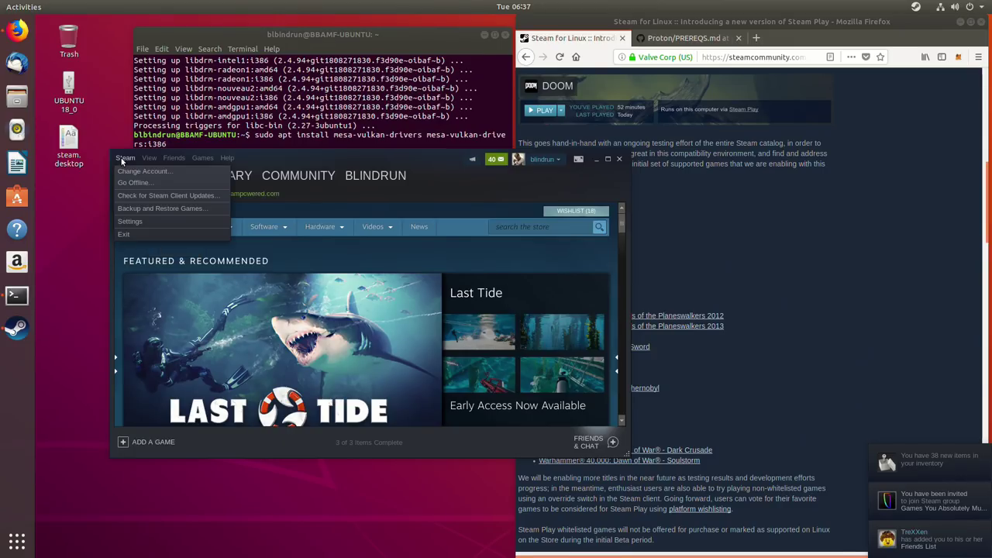
left_click(130, 222)
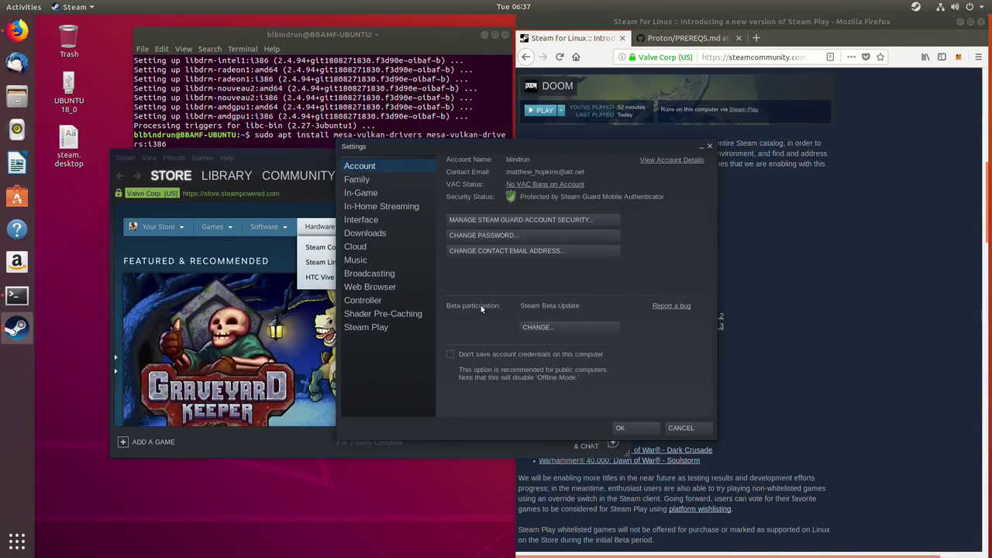
Step: Set beta participation to Steam Beta Update
left_click(552, 326)
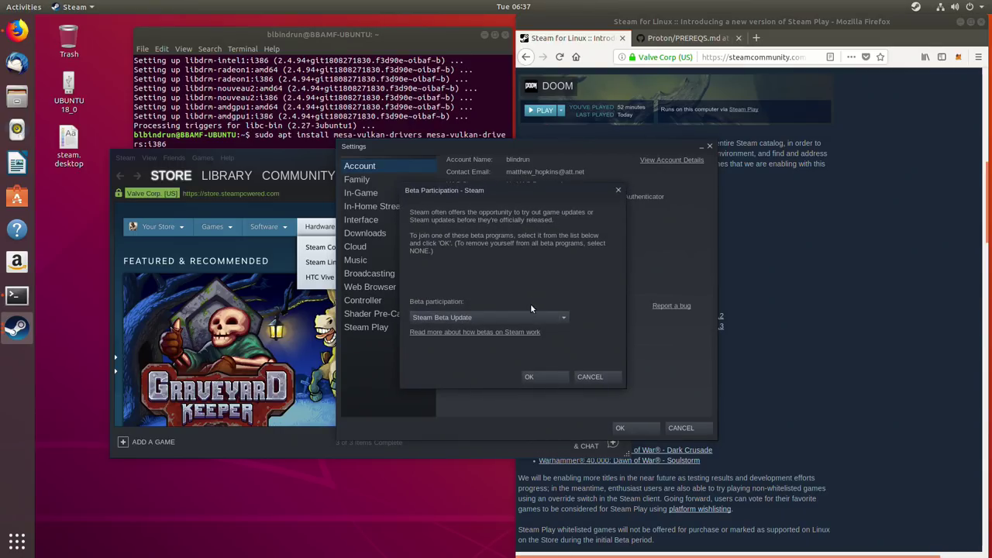
left_click(536, 315)
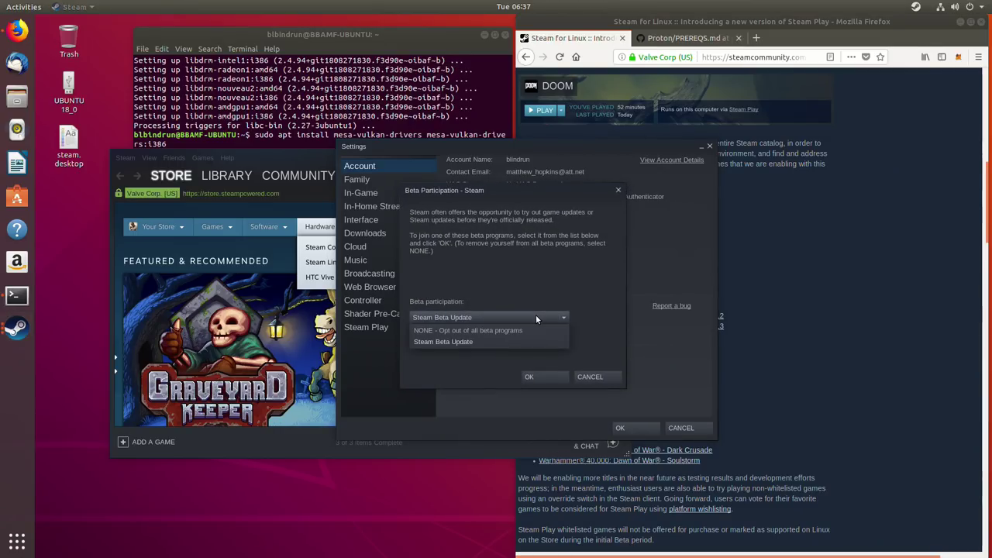
left_click(450, 341)
left_click(547, 377)
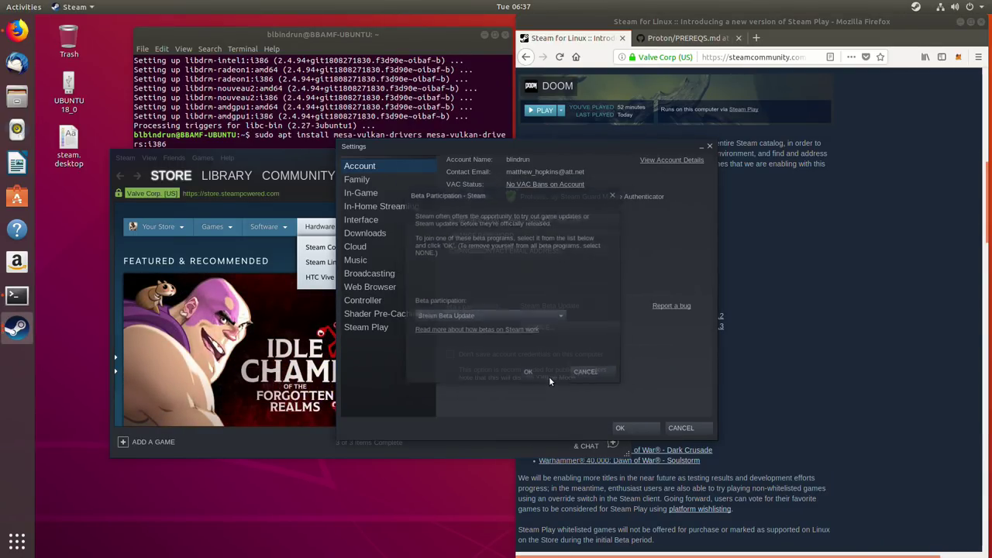
Step: Apply the settings with OK and restart Steam when prompted
left_click(621, 429)
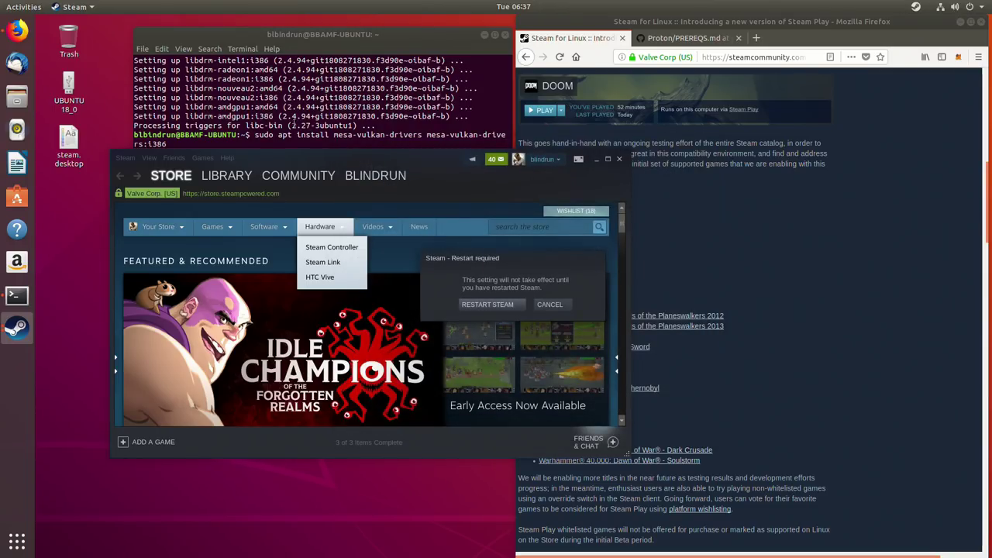
left_click(490, 307)
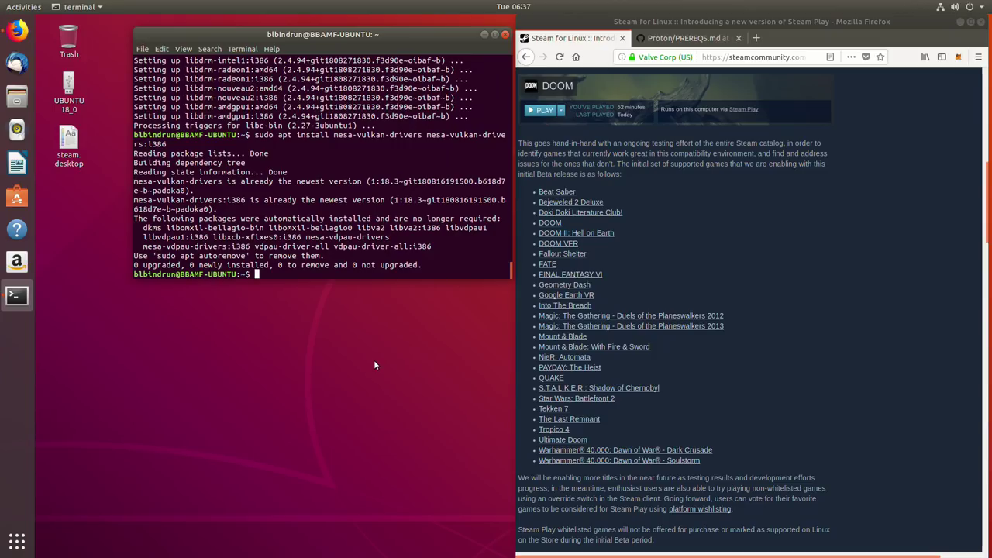
left_click(125, 158)
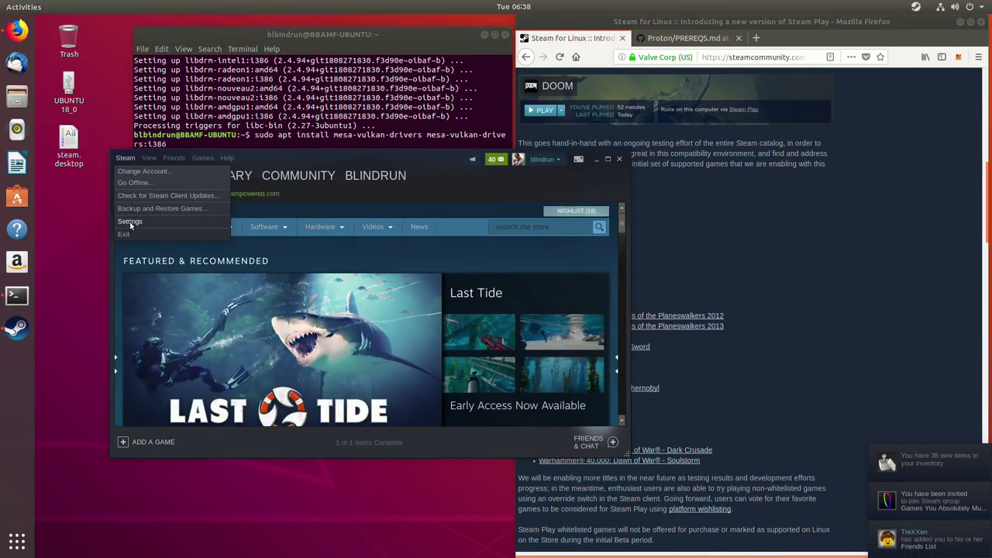
Step: In Settings > Steam Play, enable Steam Play for all titles with Proton 3.7-3, then restart Steam
left_click(130, 222)
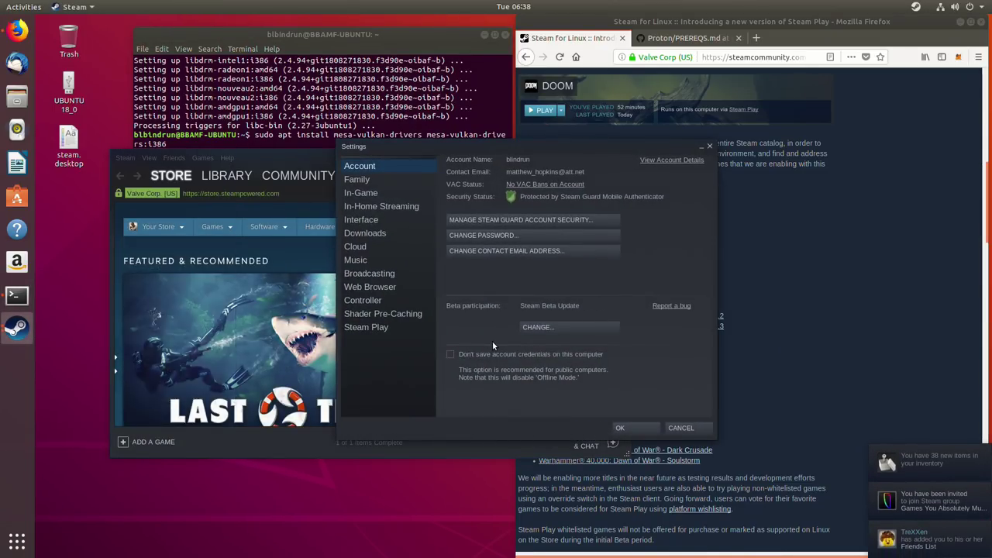
left_click(368, 328)
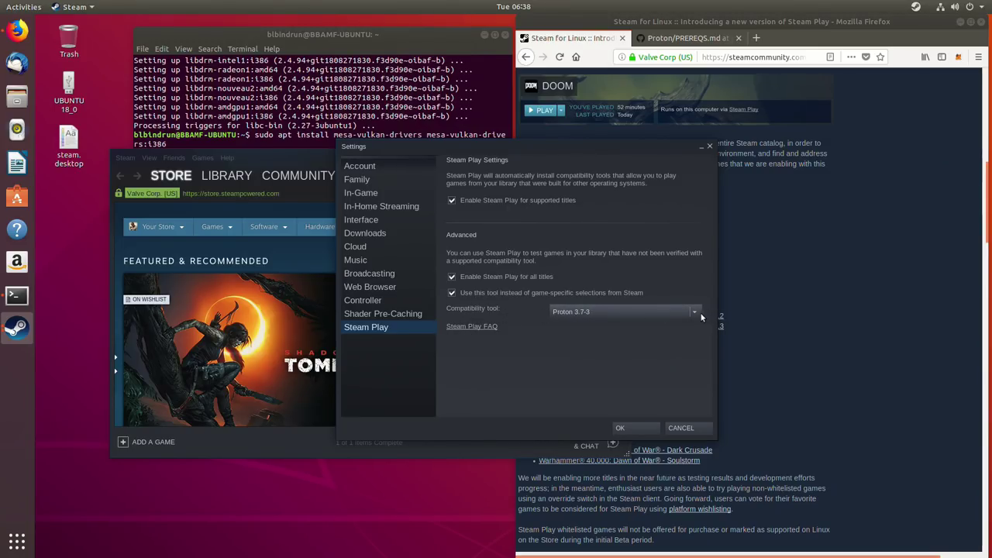
left_click(589, 313)
left_click(589, 337)
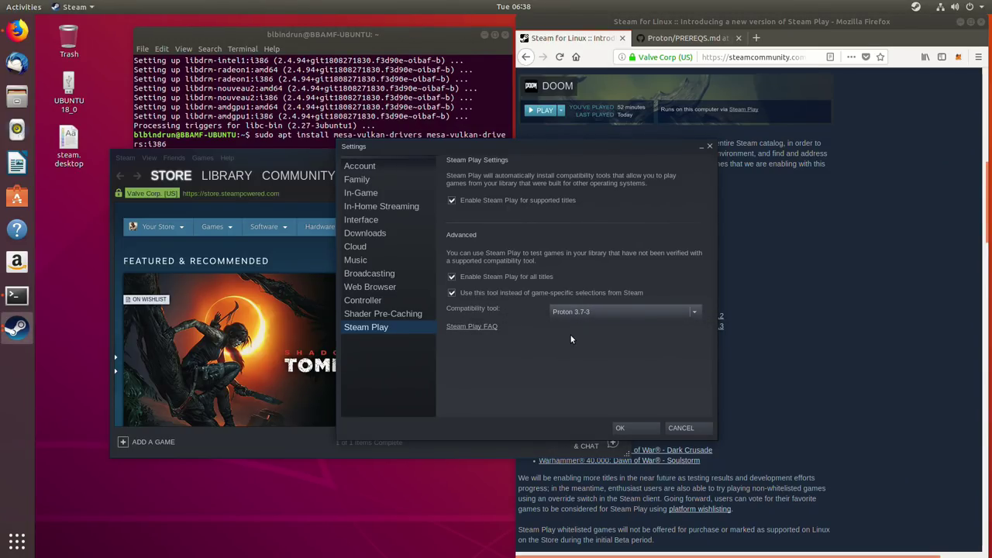
left_click(621, 428)
left_click(482, 306)
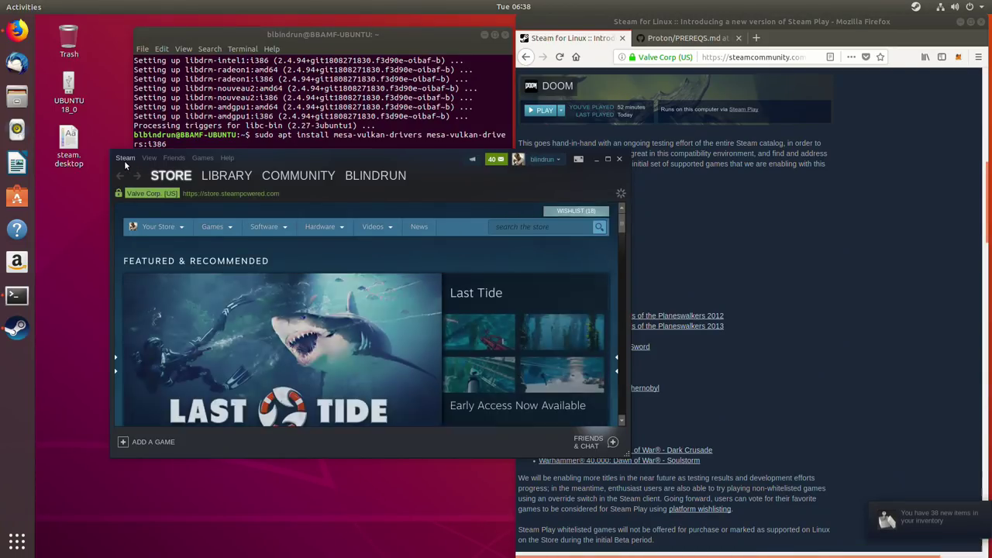
mouse_move(209, 177)
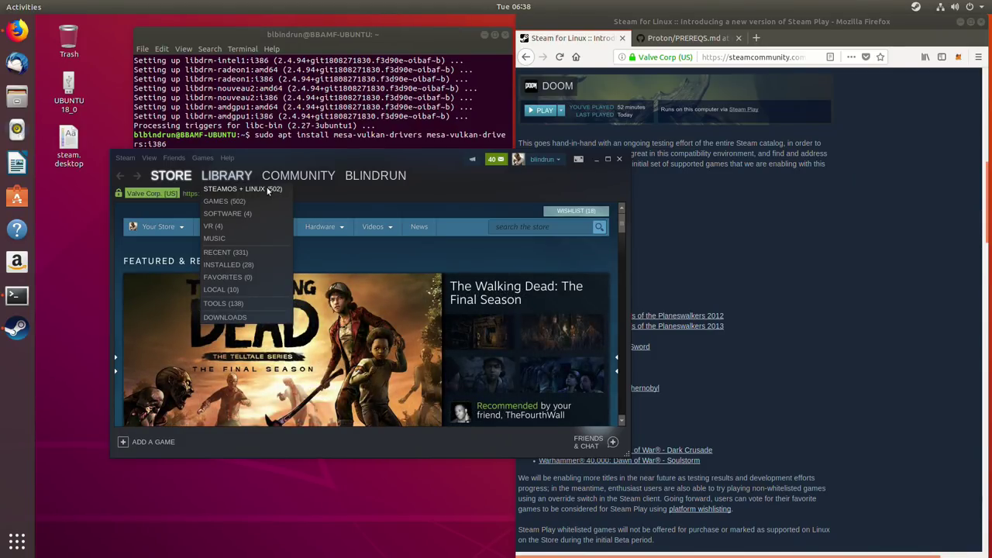
Step: Open the SteamOS + Linux library, glance at Dying Light, then open Fallout 4's page
left_click(251, 192)
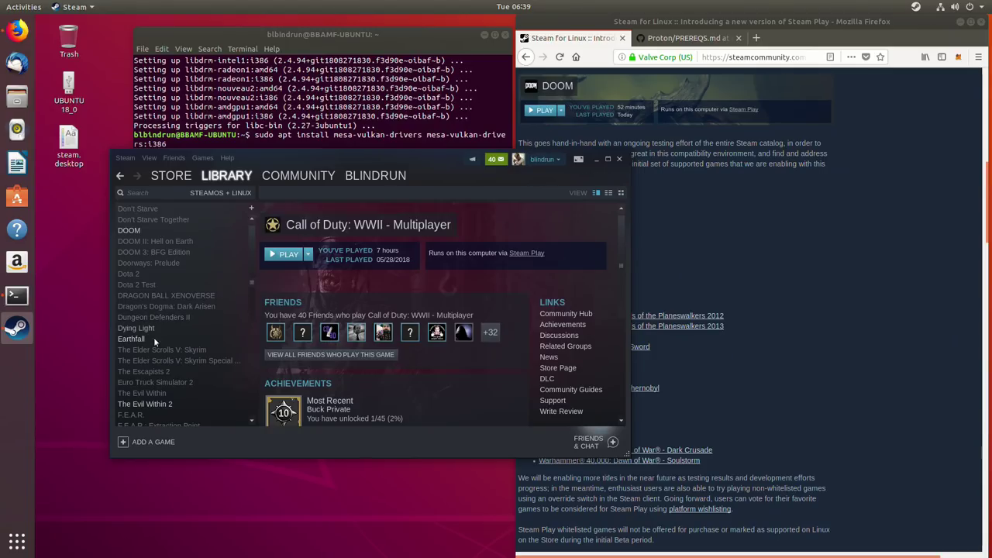
left_click(149, 327)
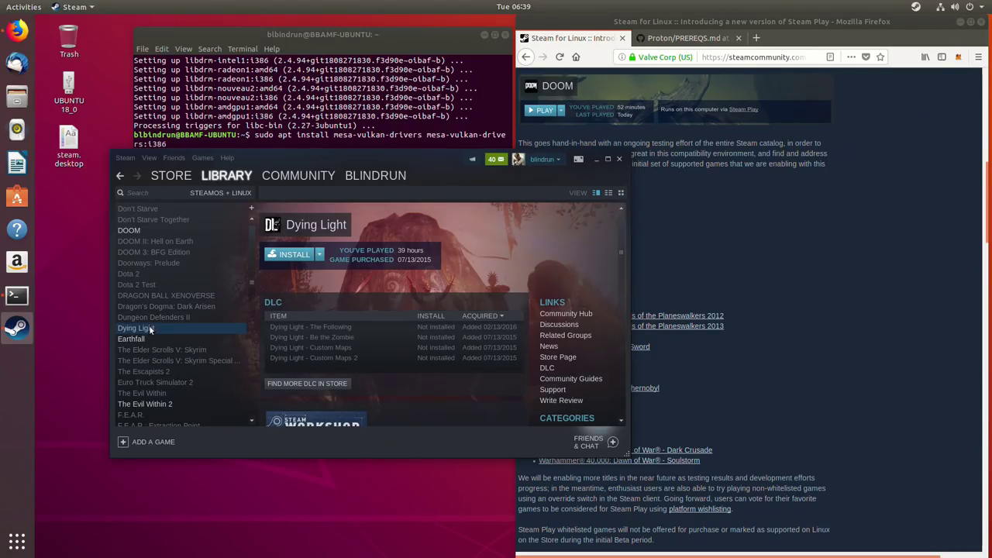
scroll(144, 320, "down", 3)
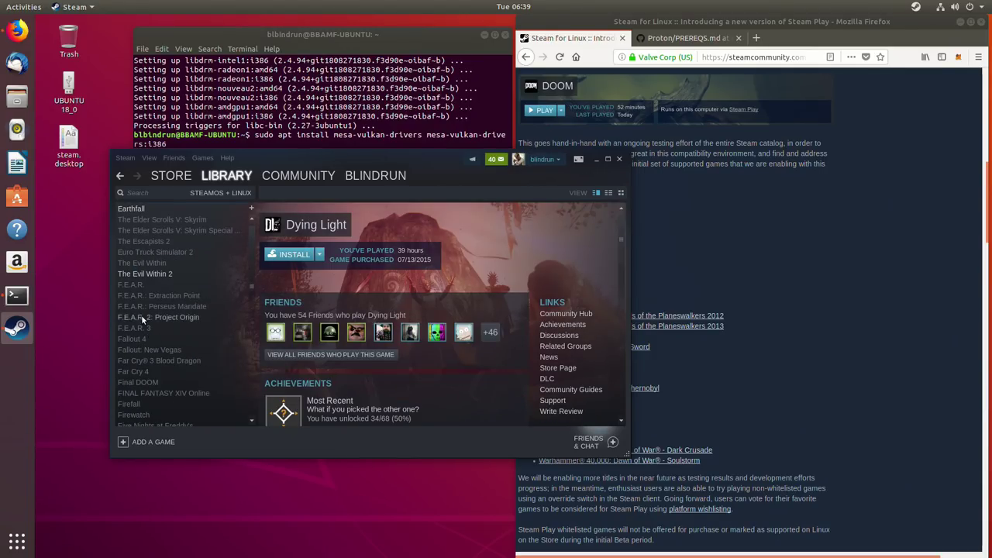
left_click(140, 339)
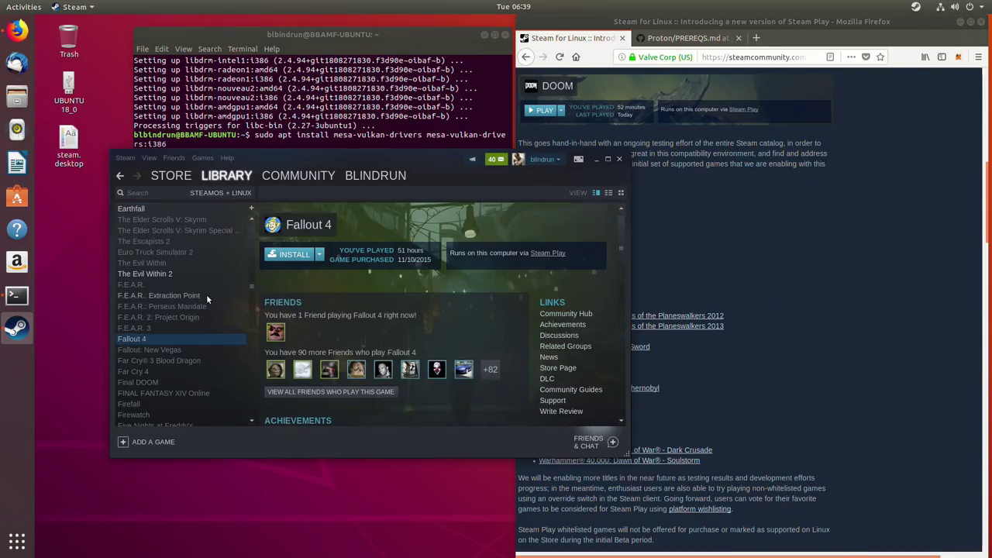
Step: Install Fallout 4, accepting the license agreement on the second attempt and finishing the installer
left_click(293, 255)
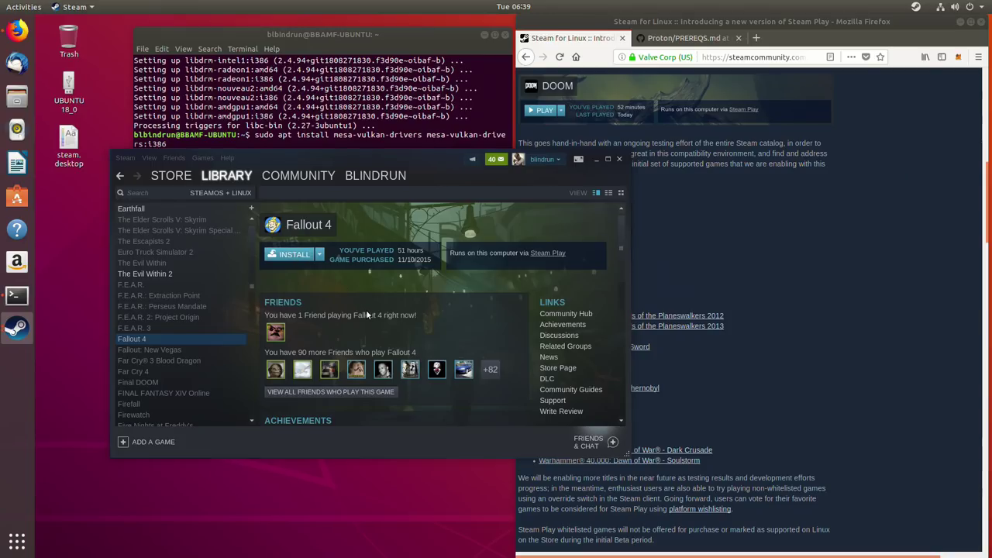
left_click(550, 377)
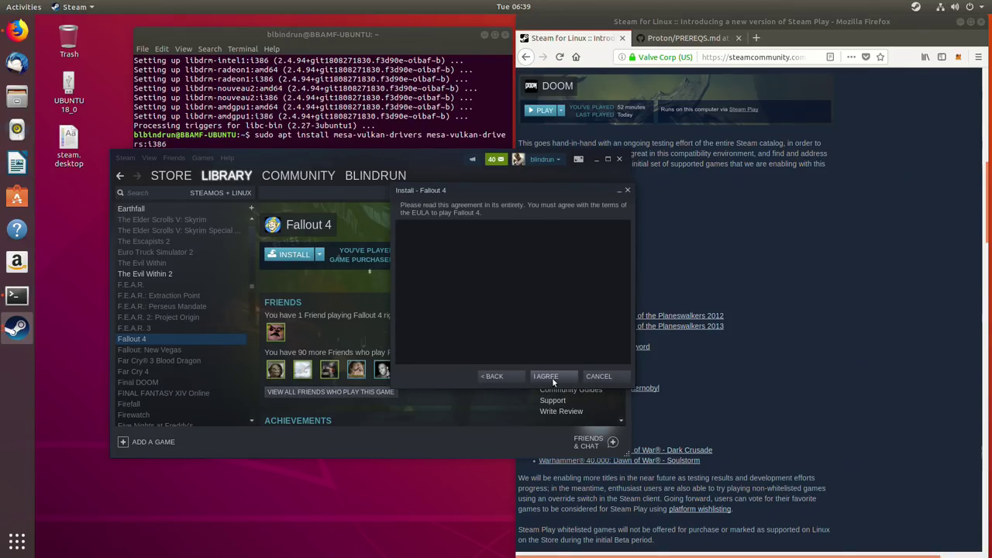
left_click(596, 377)
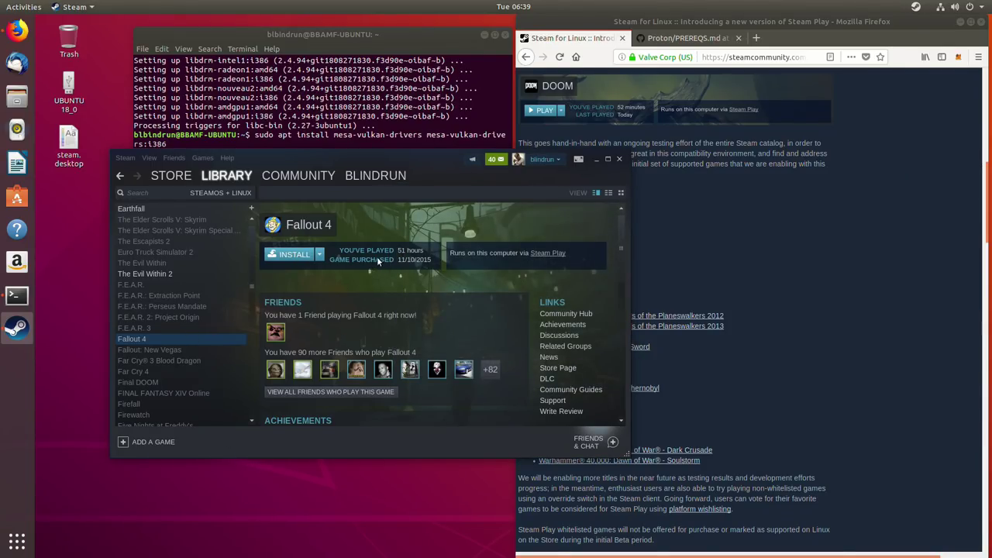
left_click(290, 254)
left_click(558, 378)
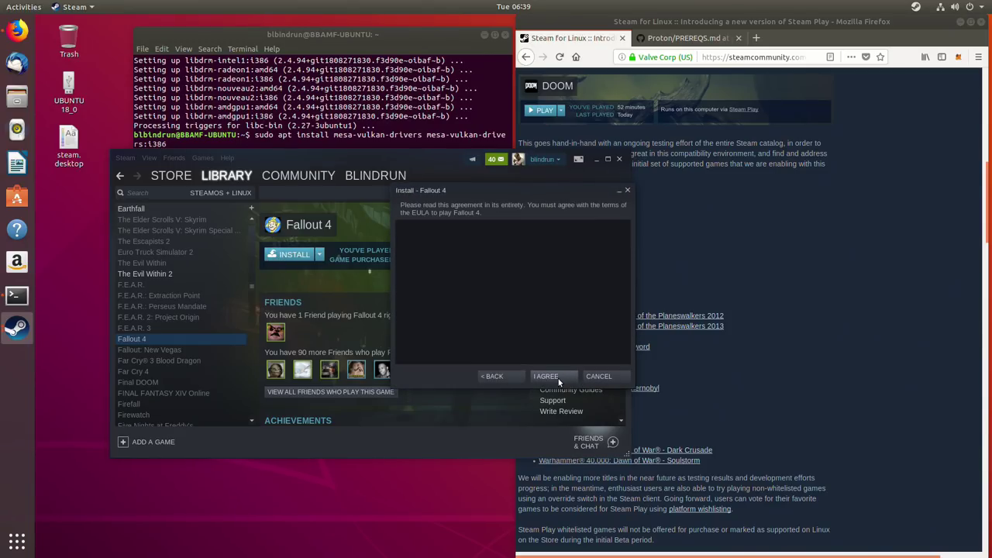
left_click(557, 377)
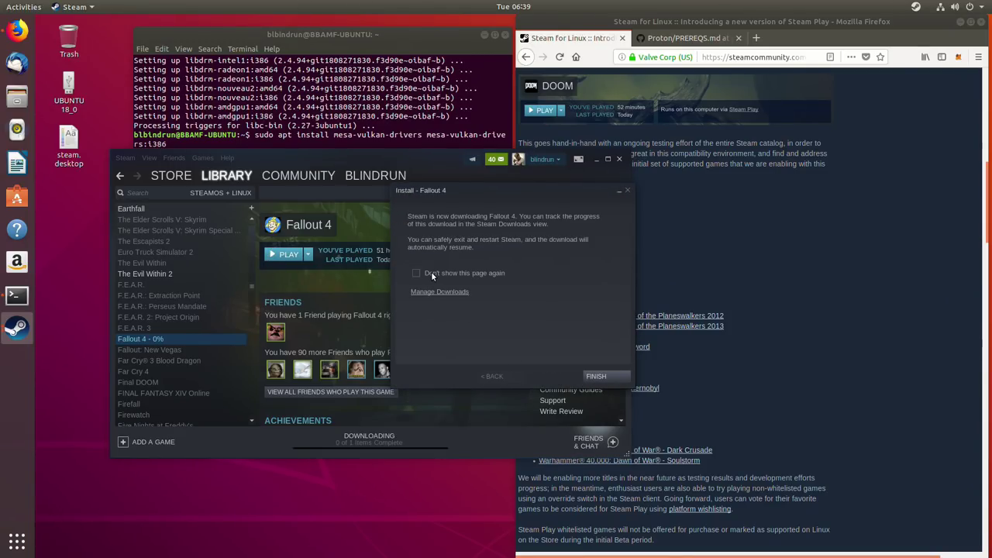
left_click(593, 377)
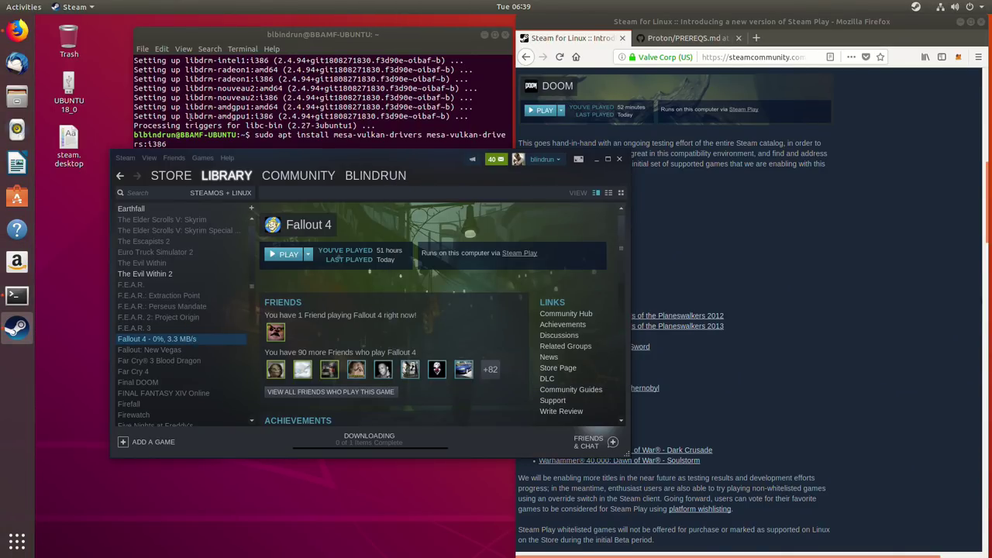
mouse_move(226, 177)
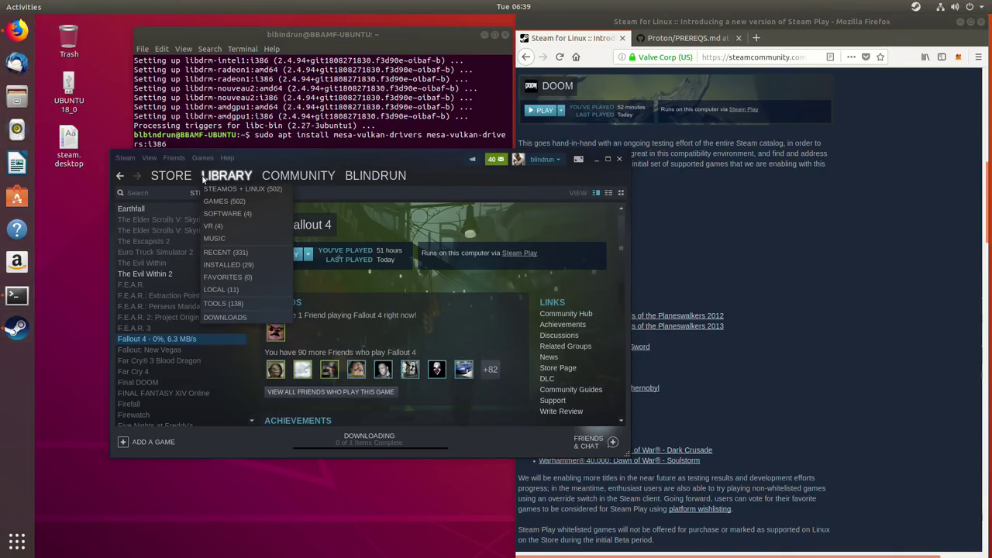
Step: Filter the library to locally installed games and view NieR:Automata, MONSTER HUNTER: WORLD and DOOM
left_click(223, 290)
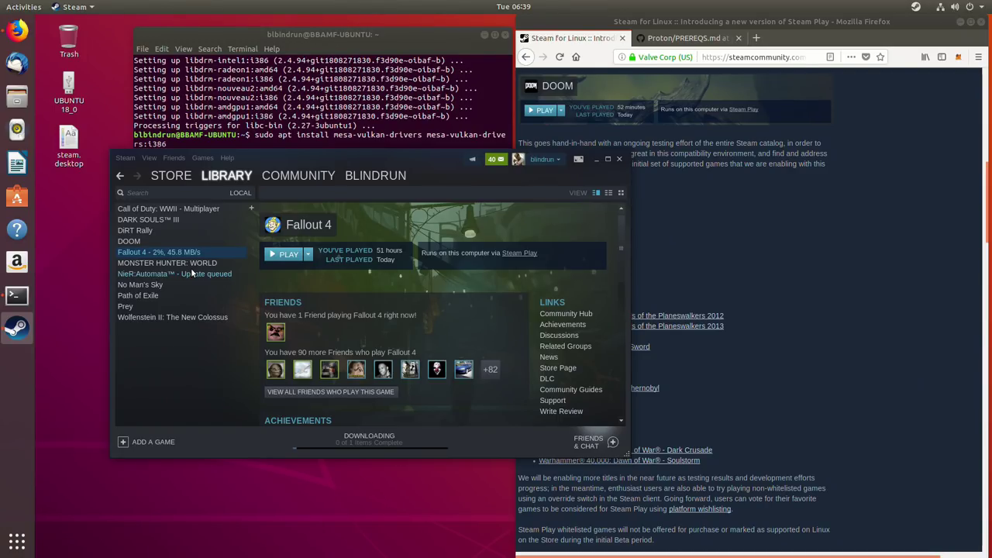
left_click(222, 274)
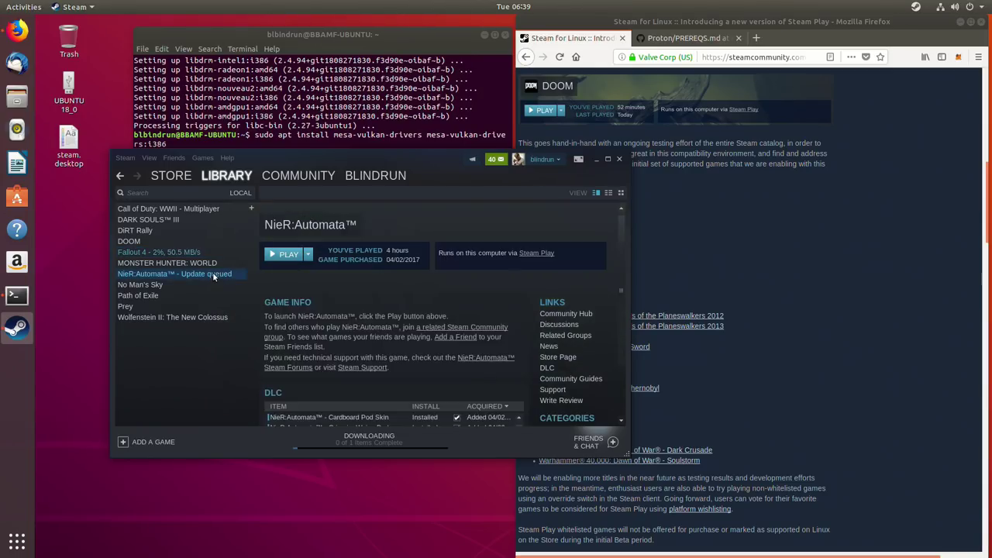
left_click(197, 262)
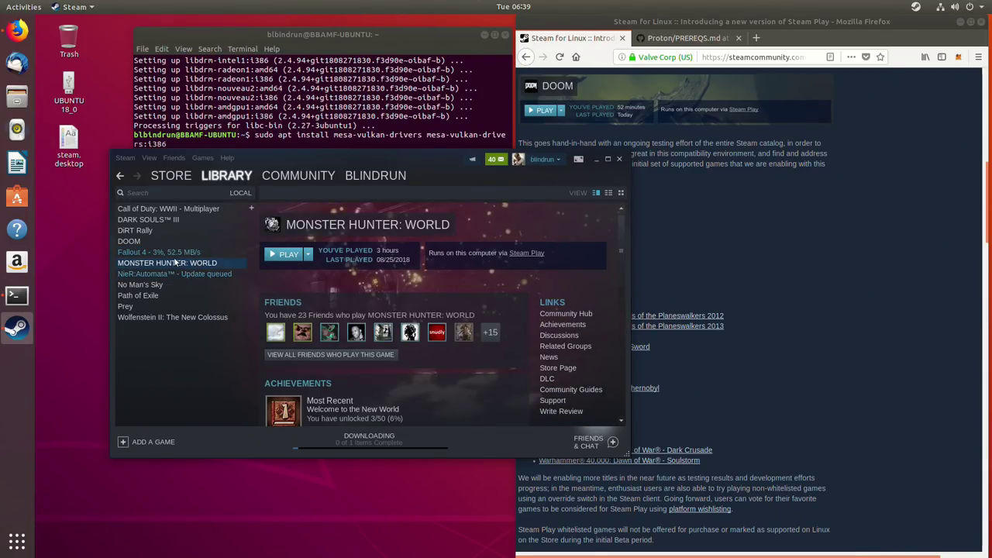
left_click(132, 242)
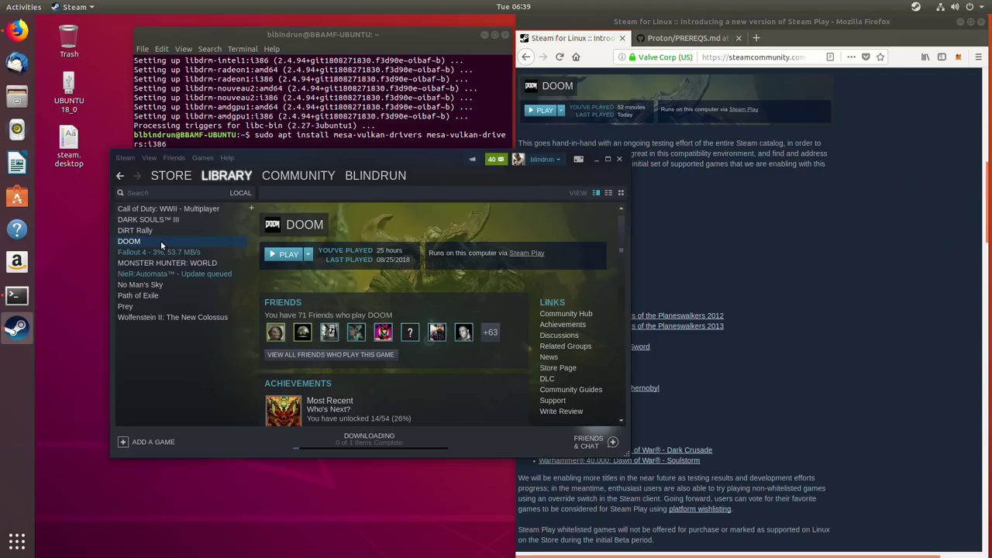
left_click(881, 323)
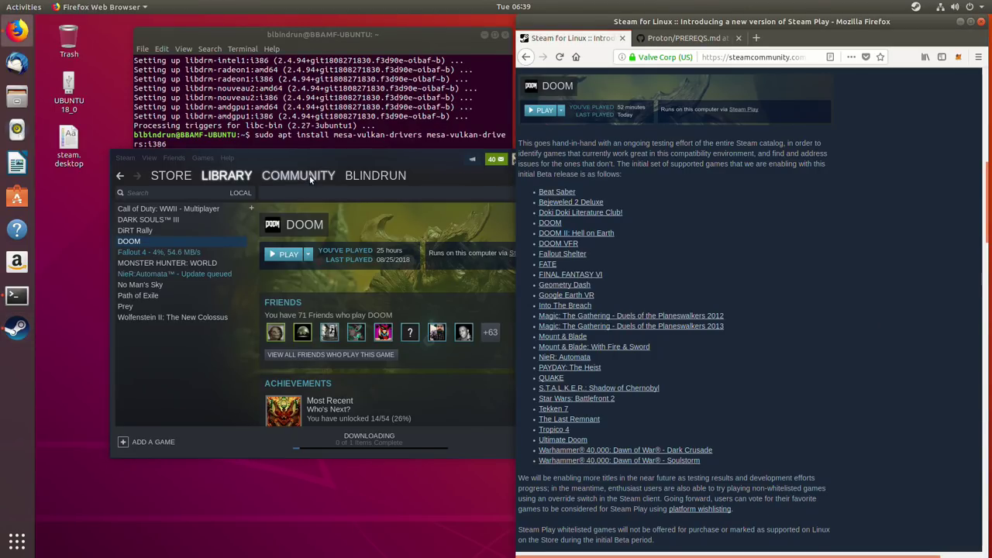
left_click(233, 203)
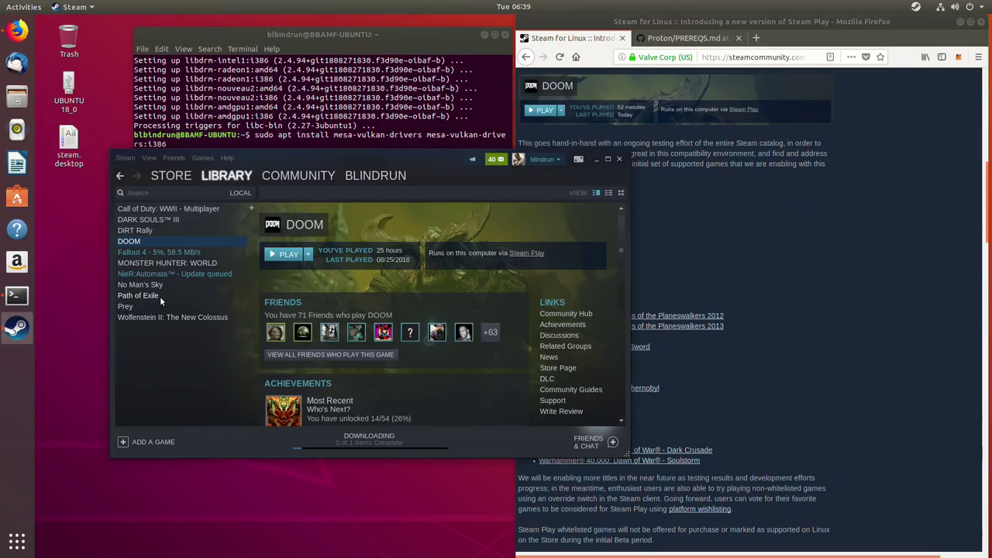
Step: Browse the Wolfenstein II, No Man's Sky and Call of Duty: WWII - Multiplayer pages
left_click(204, 317)
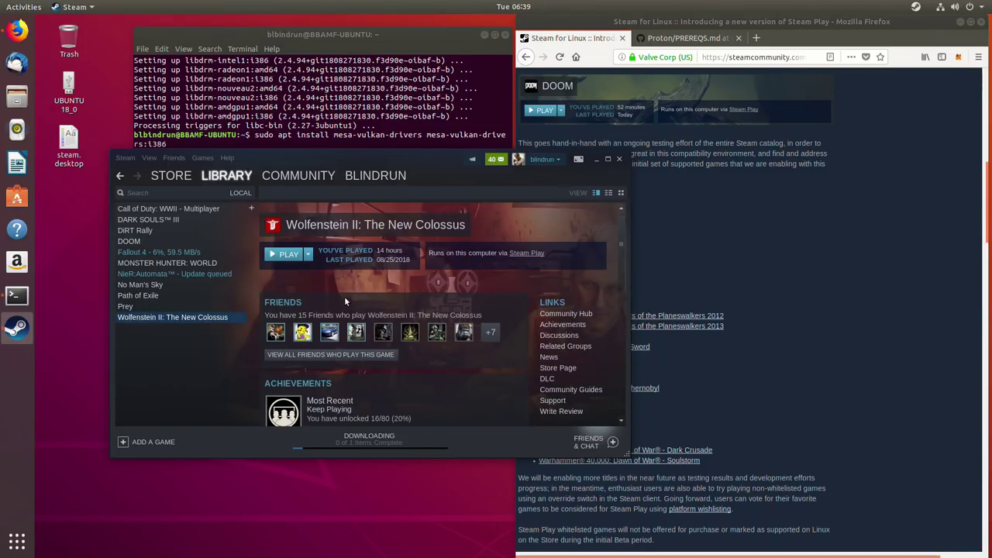
left_click(160, 286)
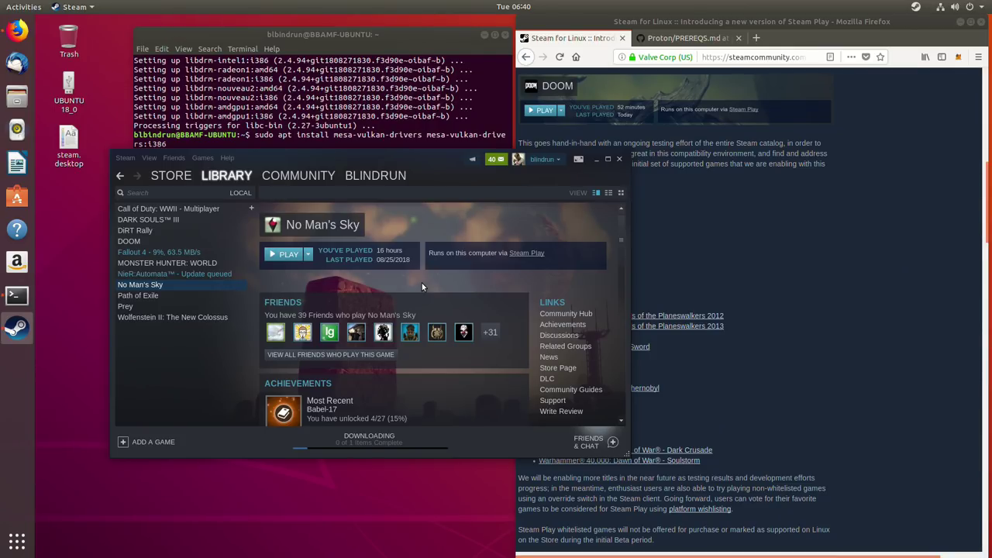
left_click(126, 241)
key("Up")
key("Up")
key("Up")
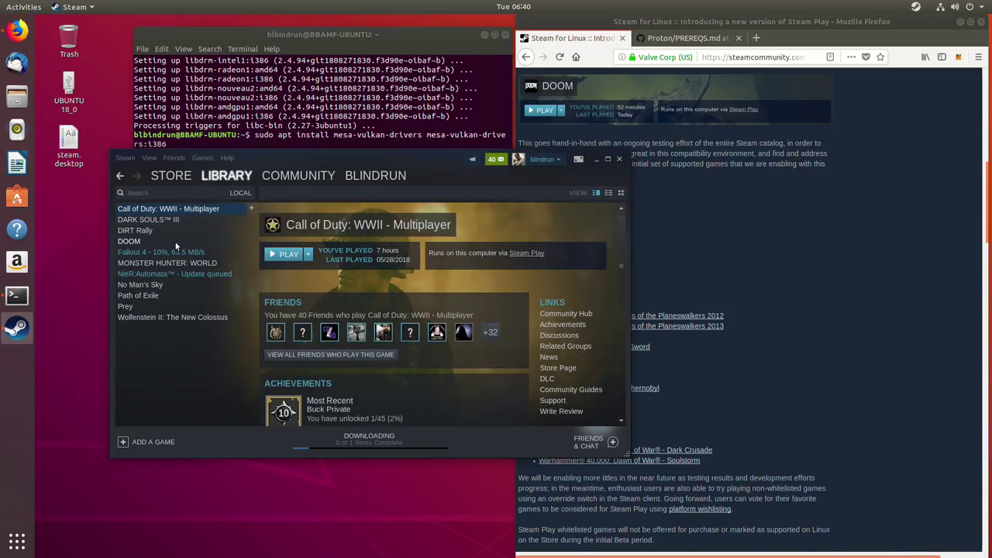